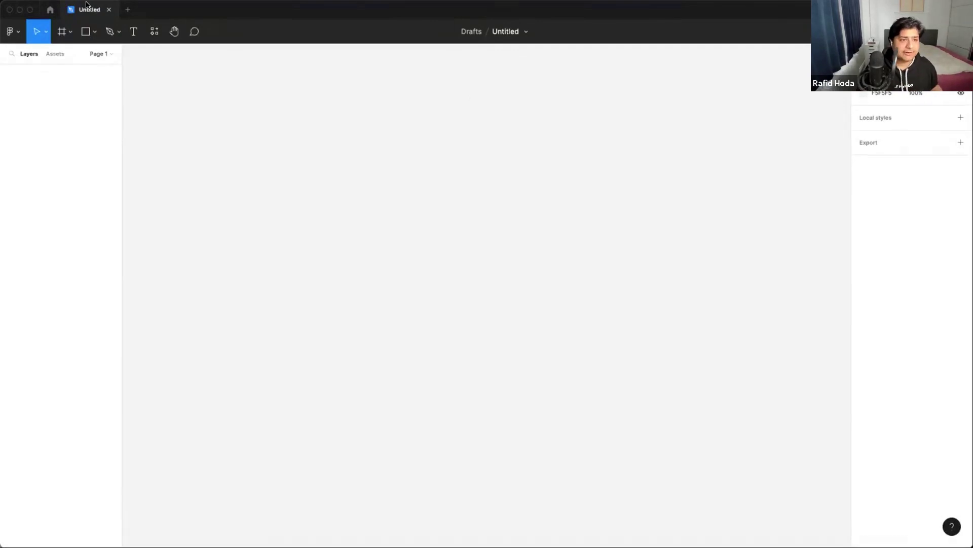
- Create a blank 595×842 A4 frame named A4 - 1, zoom in, then switch to the browser
click(70, 32)
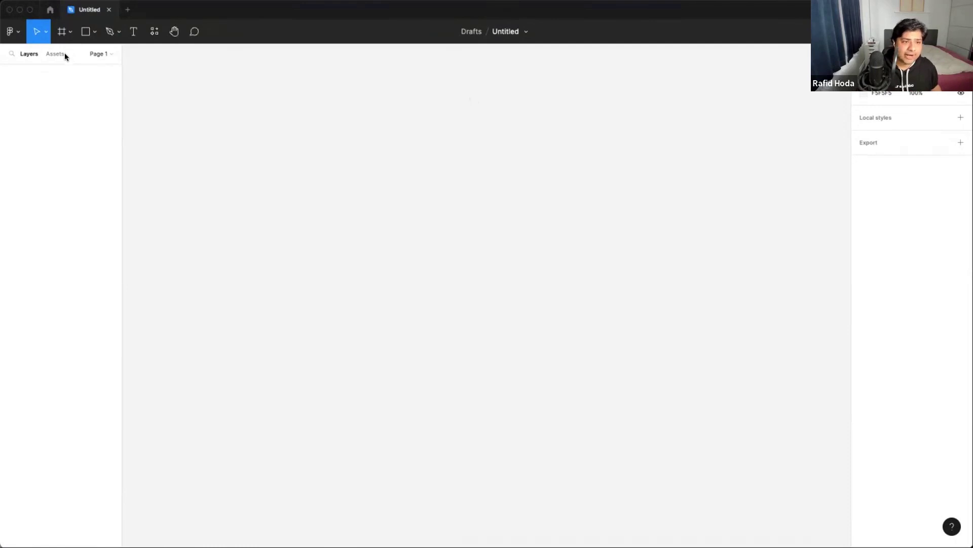
click(65, 53)
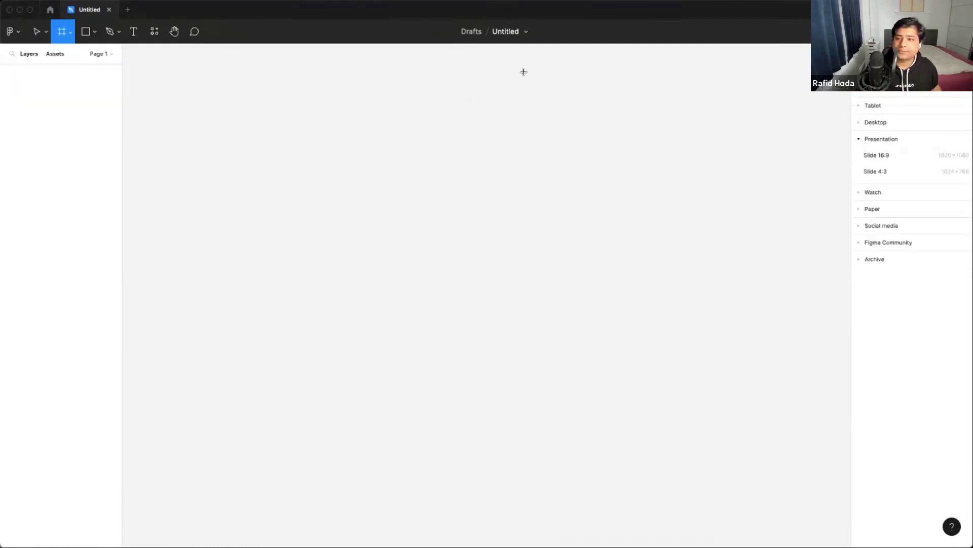
click(877, 212)
click(866, 191)
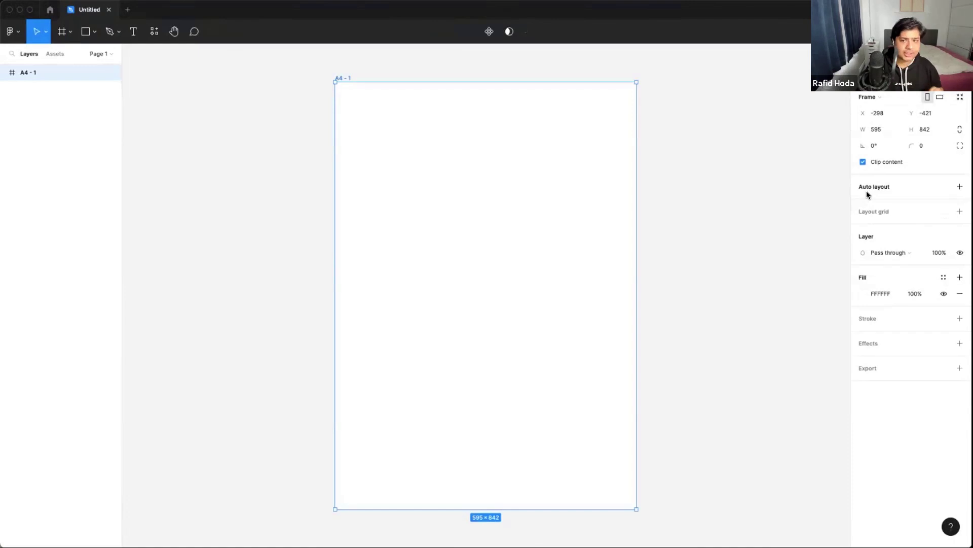
click(652, 175)
scroll(450, 169, up, 5)
scroll(449, 171, down, 1)
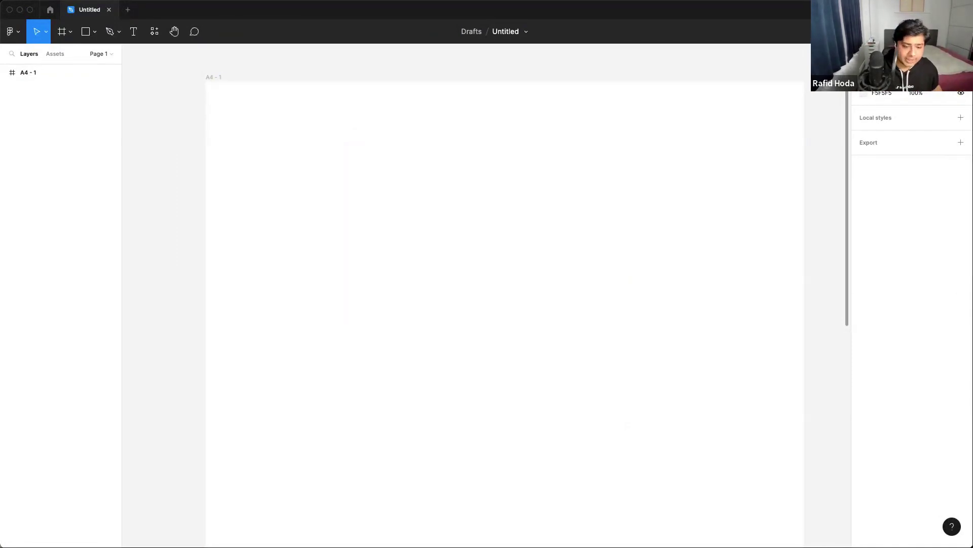
key(super+Tab)
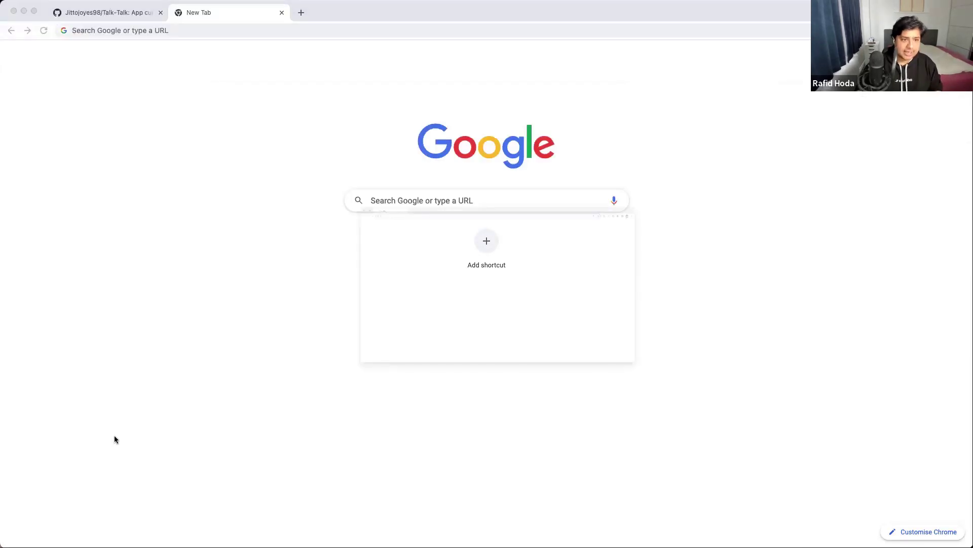
- Open and close a Chrome window, then paste the portrait photo into the A4 frame as a 400×400 image
key(super+n)
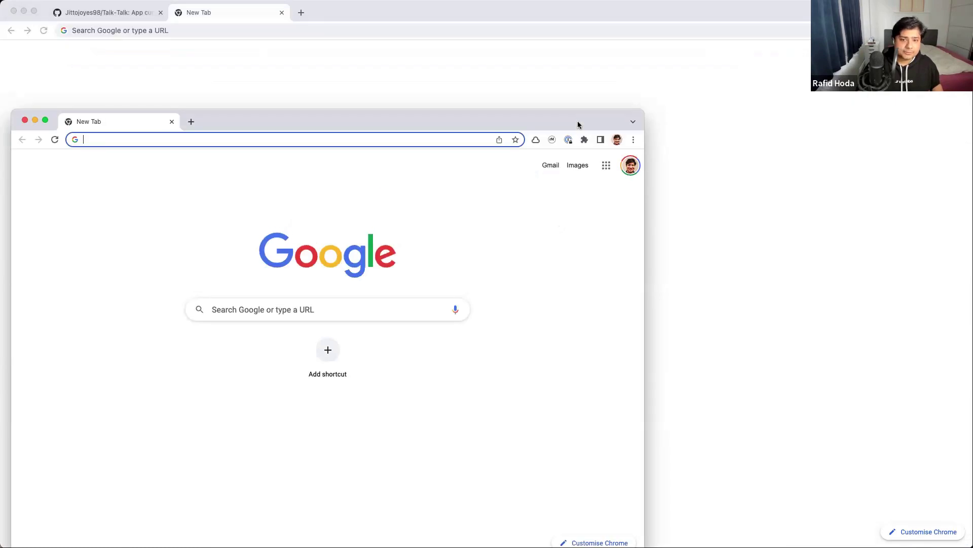
key(super+w)
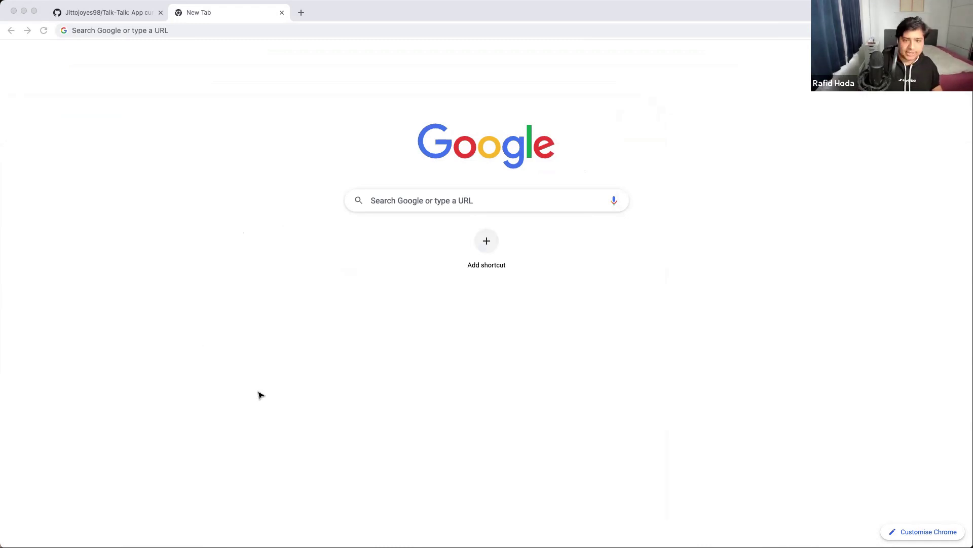
key(super+Tab)
key(super+v)
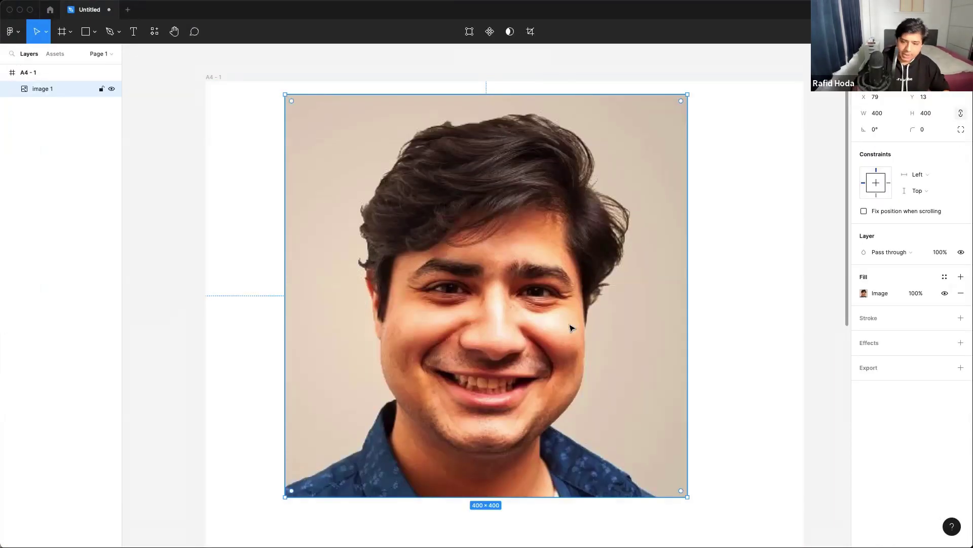
- Resize the photo to 145×145, move it to top centre, and round it into a circle
drag(689, 92, 431, 350)
drag(380, 422, 566, 161)
drag(471, 198, 422, 254)
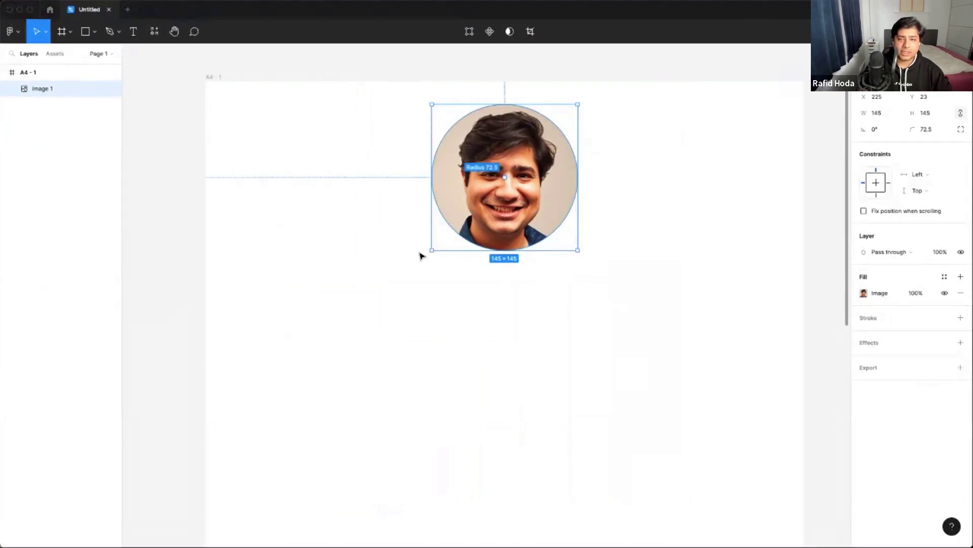
click(672, 198)
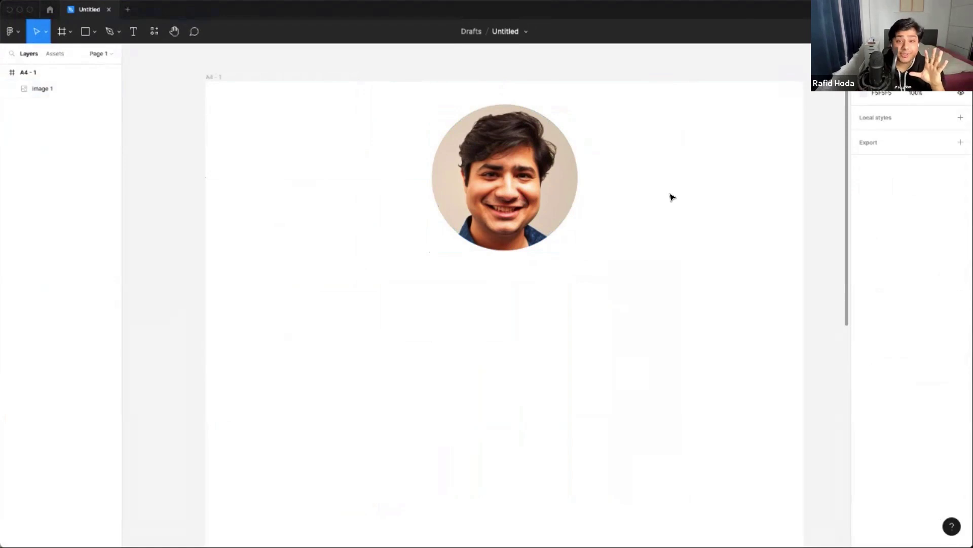
scroll(672, 197, right, 2)
scroll(672, 197, up, 1)
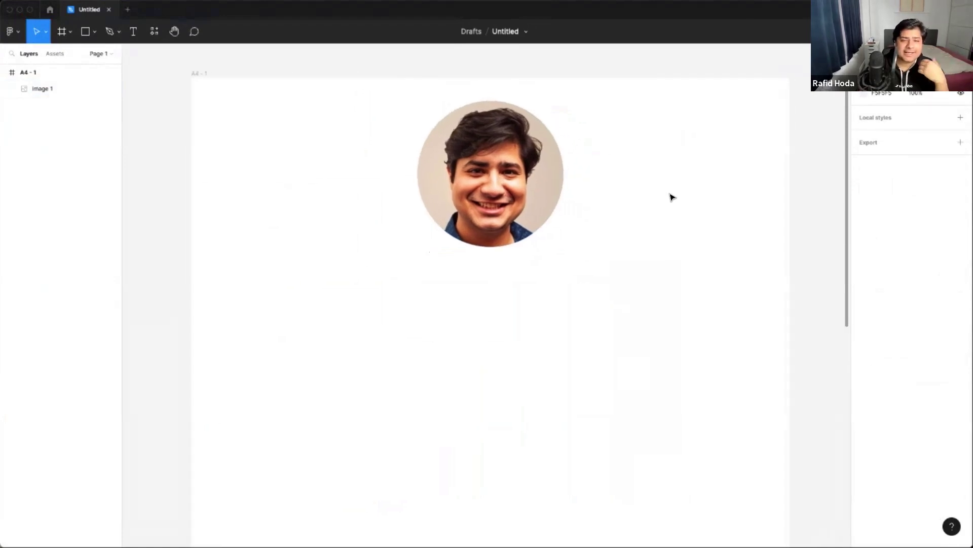
scroll(672, 198, down, 1)
- Give the circular photo a 5 px black outline and nudge it up, centred
click(550, 174)
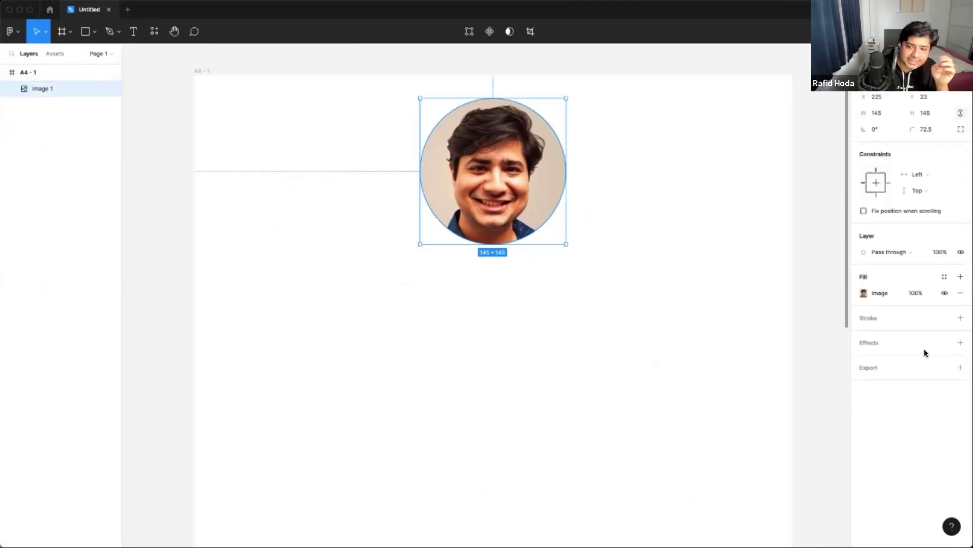
click(960, 319)
click(918, 351)
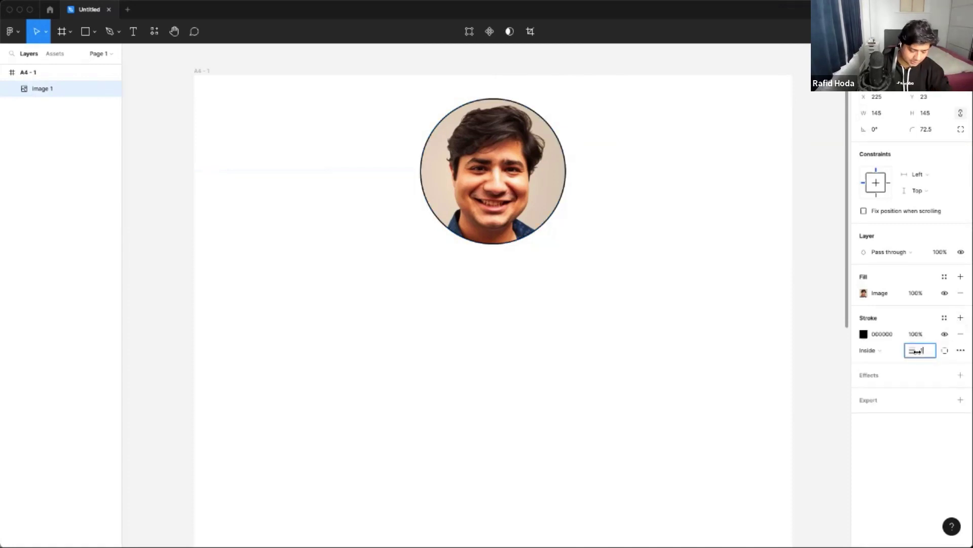
text(5)
key(Return)
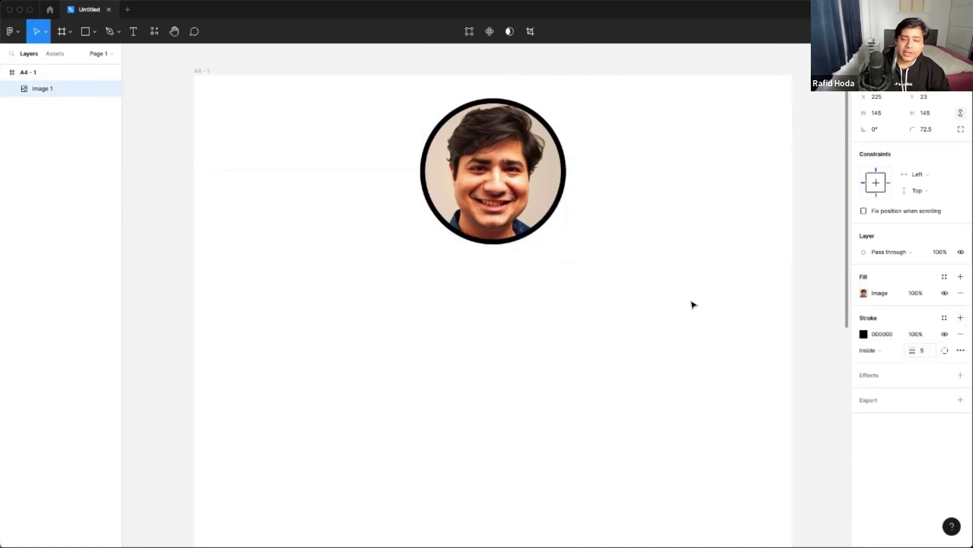
click(615, 267)
click(485, 191)
drag(484, 192, 484, 189)
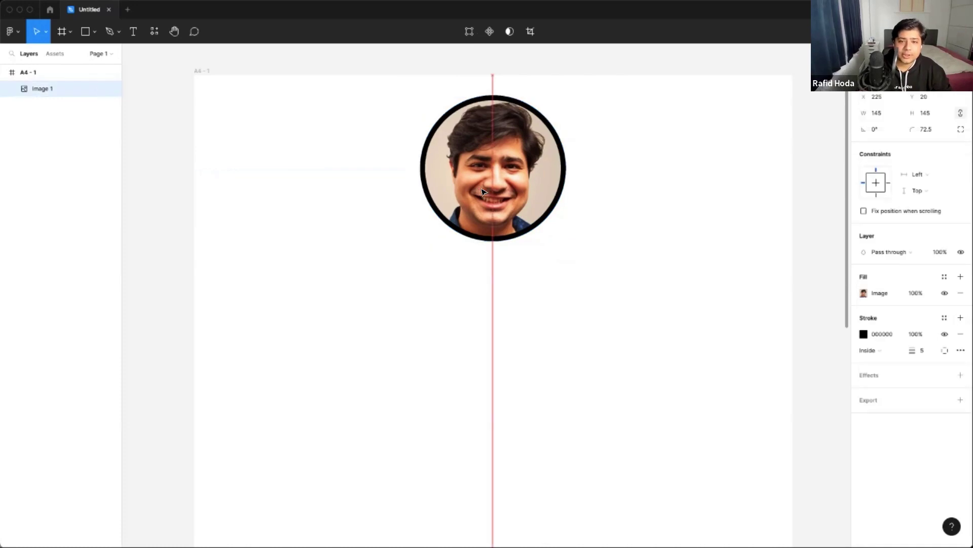
click(611, 243)
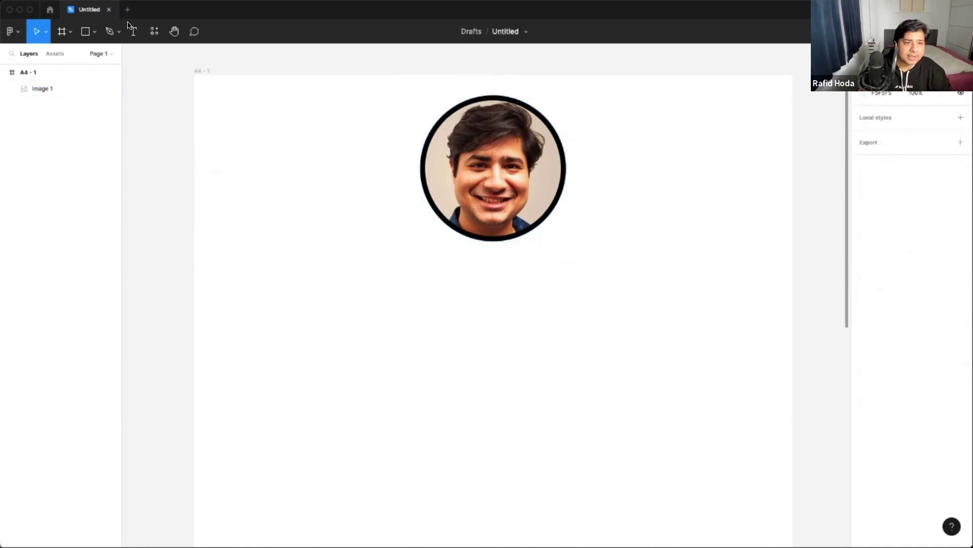
- Add a text layer with the person's name just below the photo
key(t)
click(441, 368)
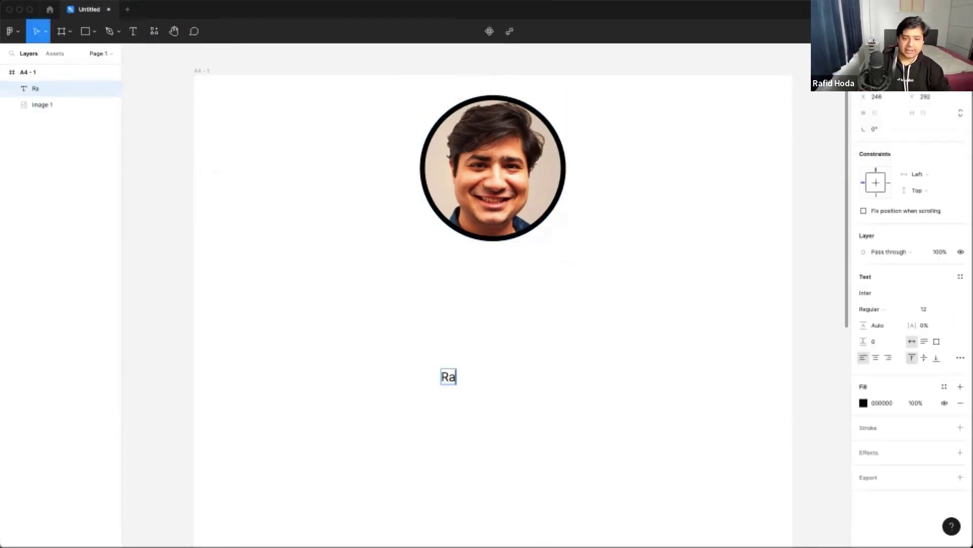
key(Escape)
drag(492, 380, 524, 261)
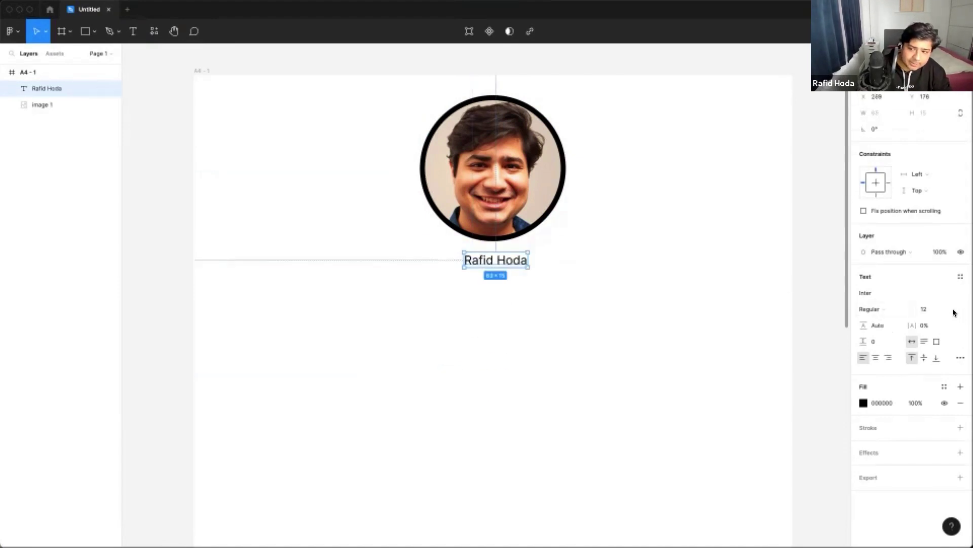
- Set the name's font size to 30 and centre it under the photo
click(953, 310)
click(937, 394)
key(Escape)
drag(607, 279, 551, 274)
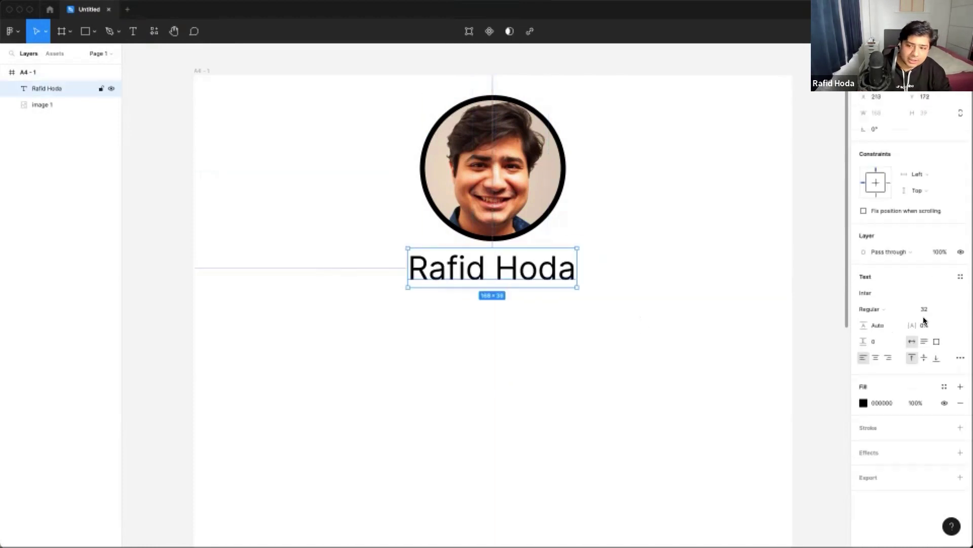
click(920, 309)
text(3)
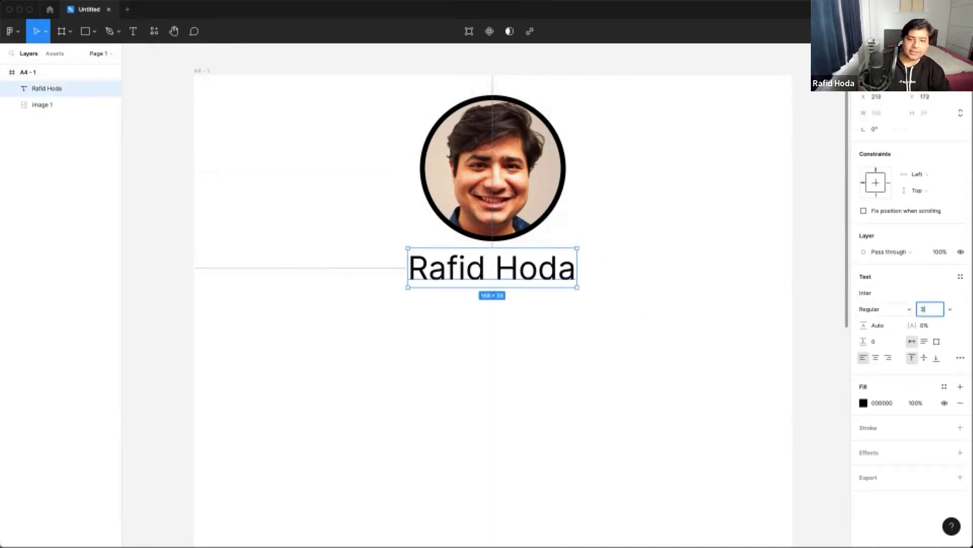
text(0)
key(Return)
click(572, 284)
click(512, 272)
drag(513, 272, 519, 272)
- Make the name heading bold
key(ctrl+b)
key(Escape)
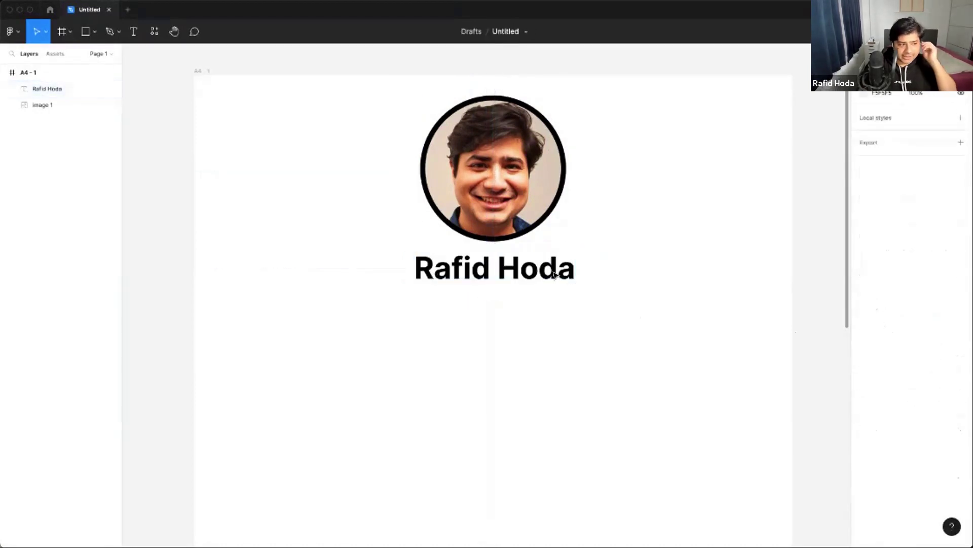
click(533, 272)
key(ctrl+z)
key(ctrl+shift+z)
click(673, 289)
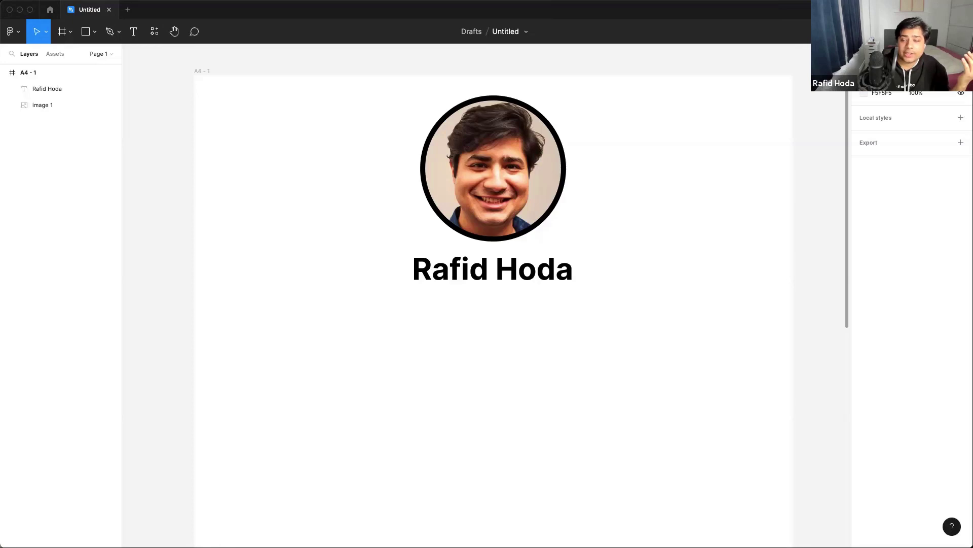
- Look over the sample resume PDFs in Preview, then close resume-dark.pdf
key(super+Tab)
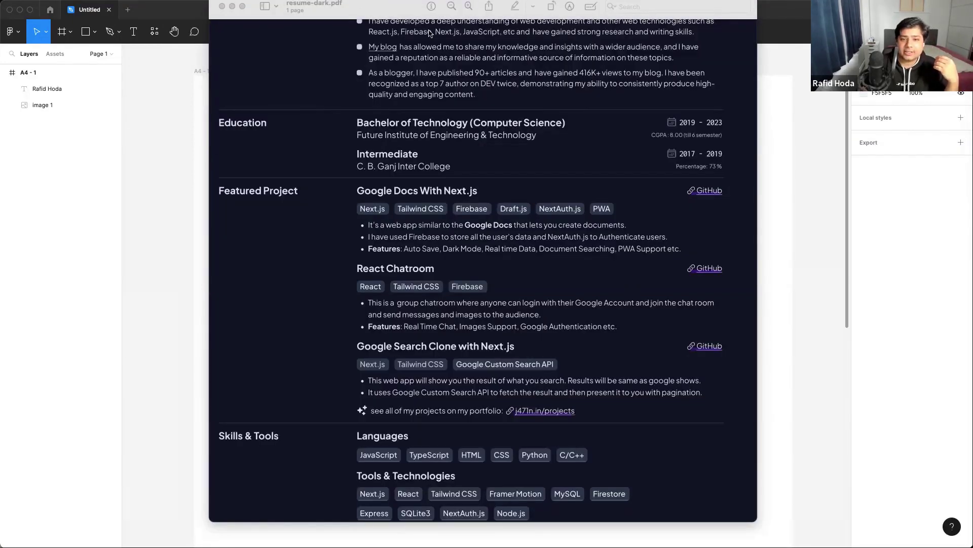
key(super+grave)
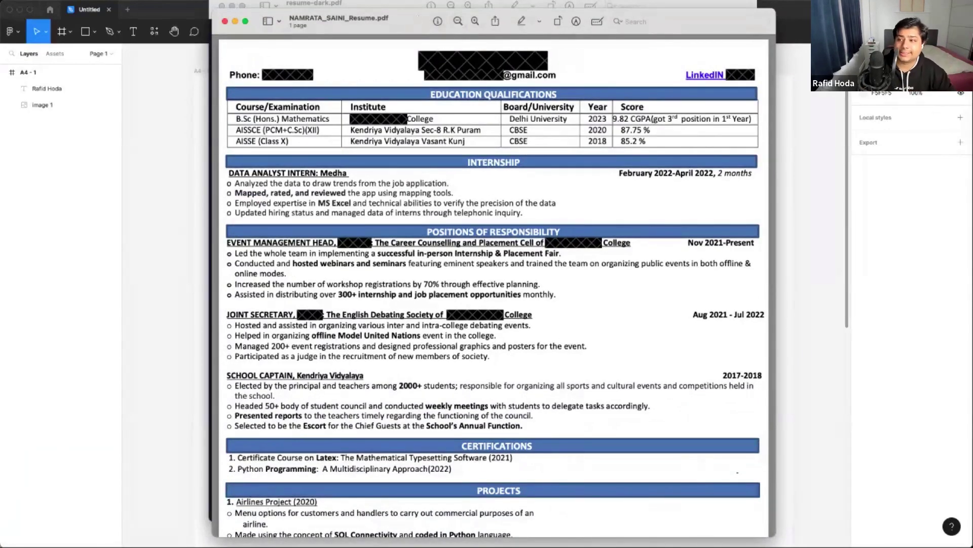
key(super+grave)
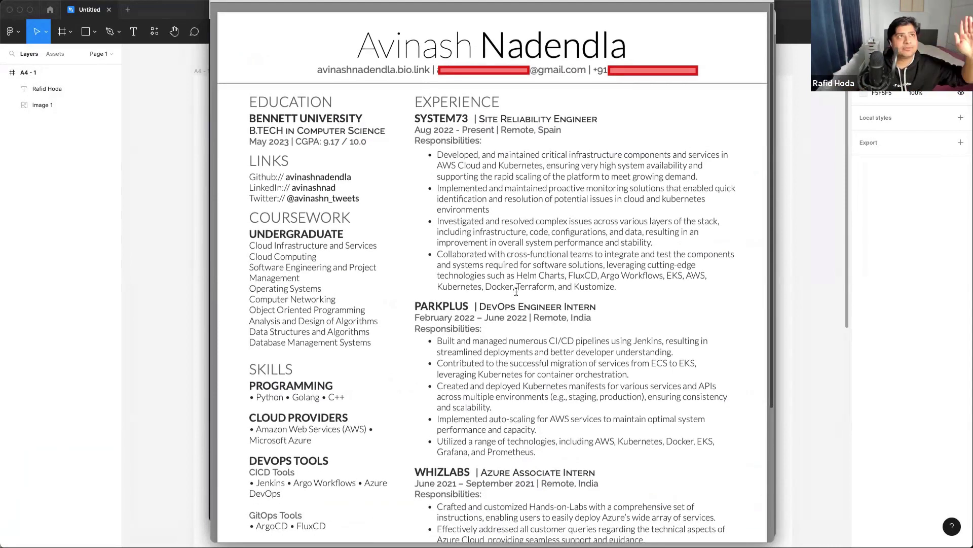
key(super+w)
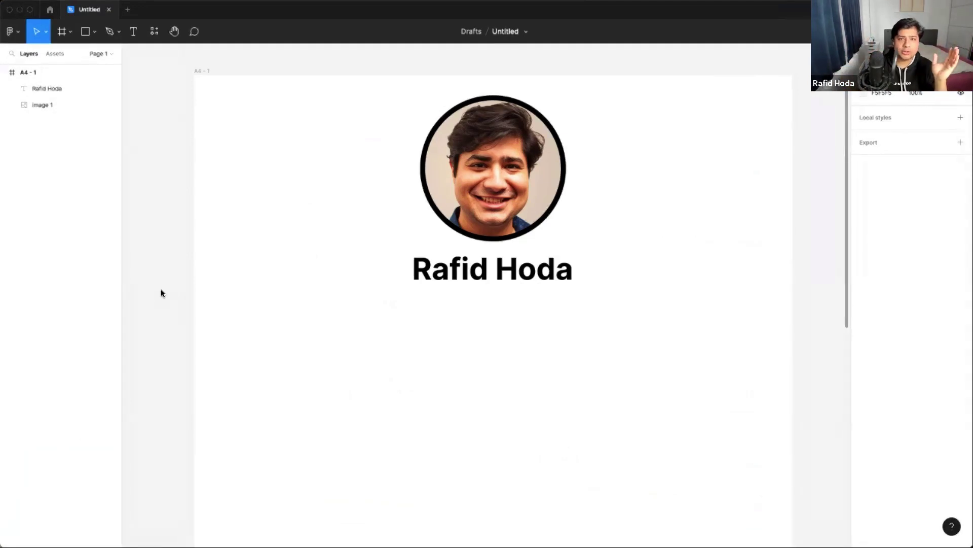
click(459, 175)
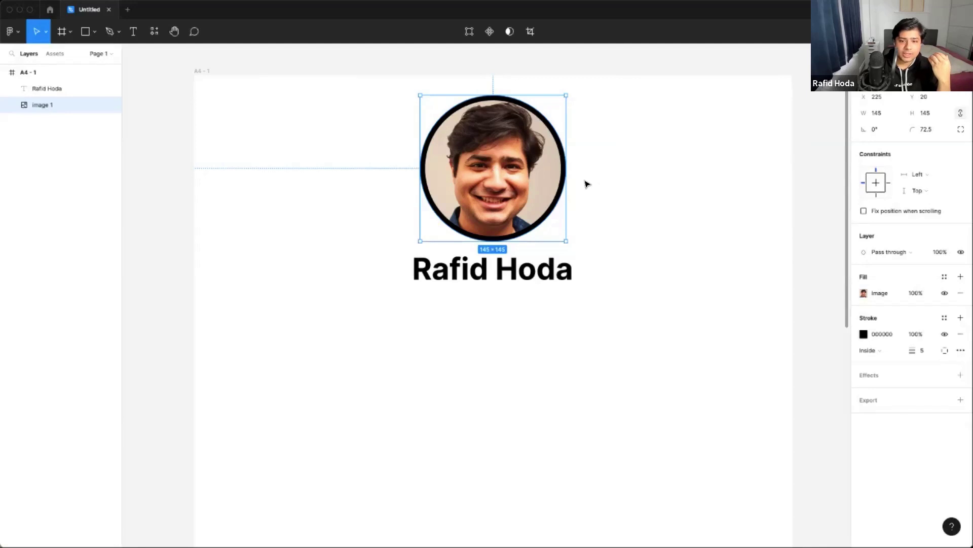
click(547, 263)
click(661, 252)
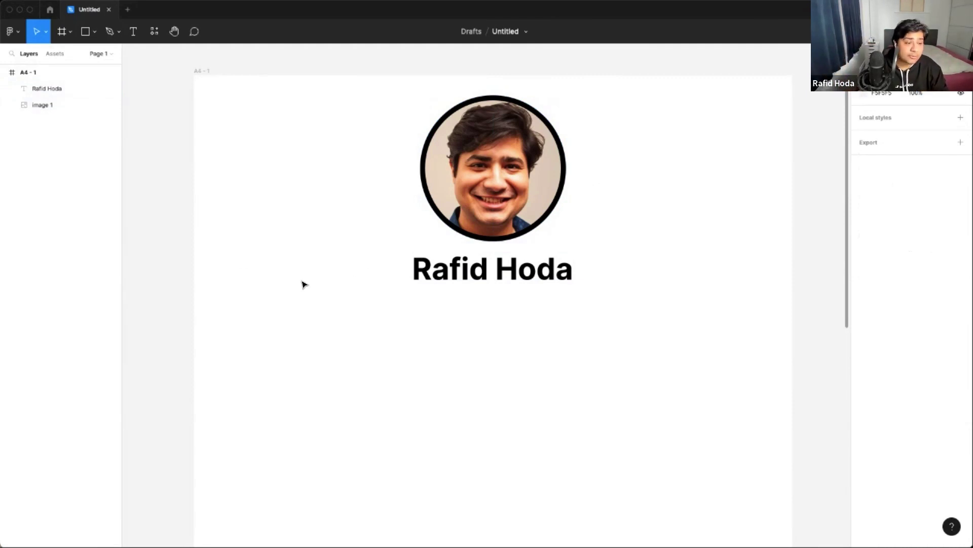
click(538, 223)
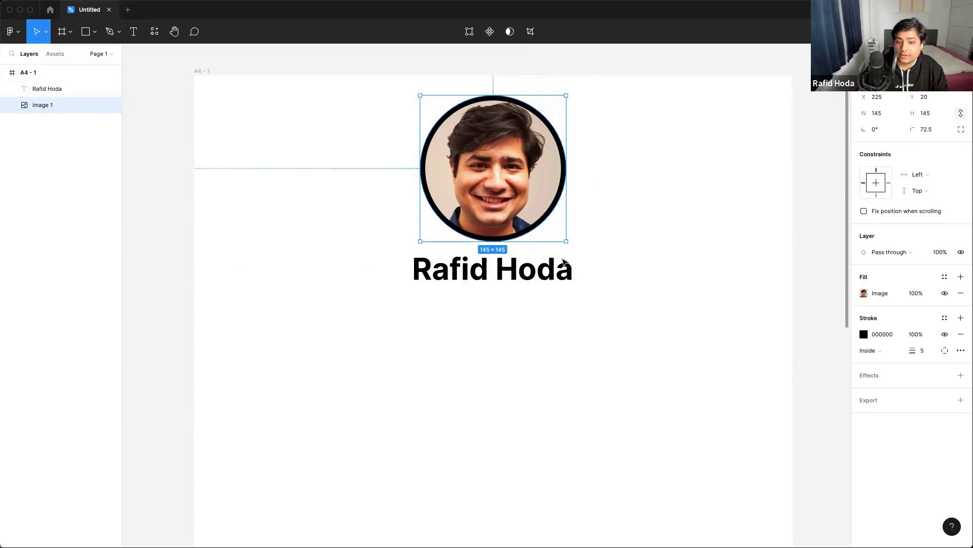
key(Escape)
double_click(524, 279)
key(Escape)
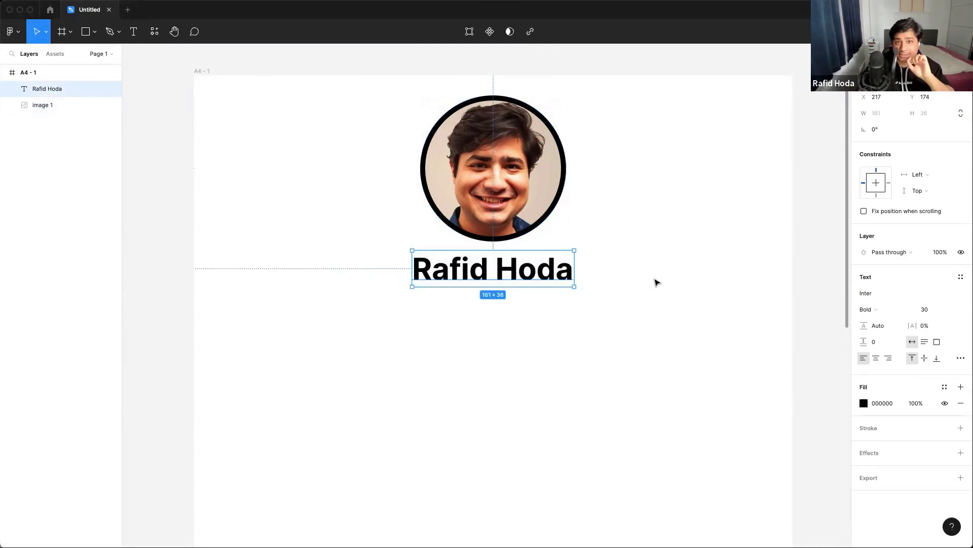
click(656, 283)
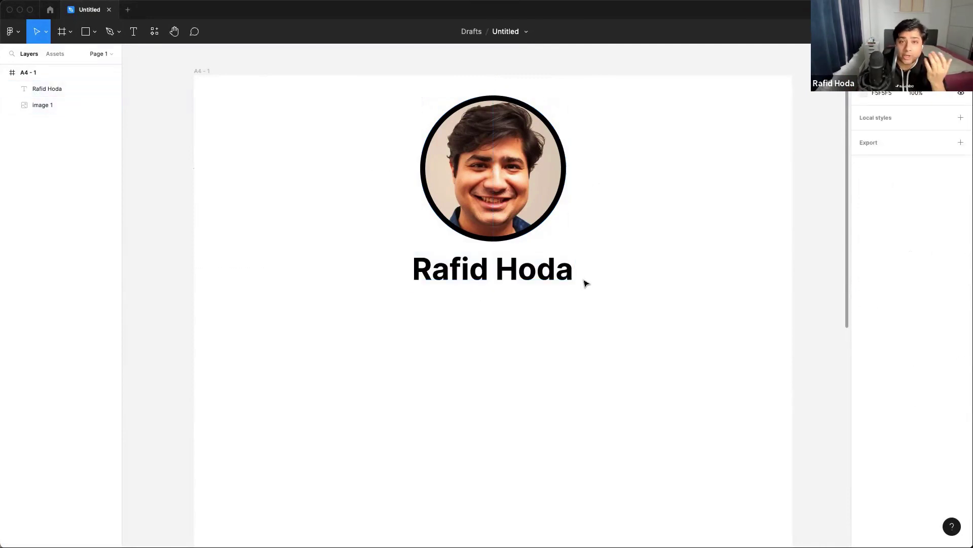
double_click(539, 269)
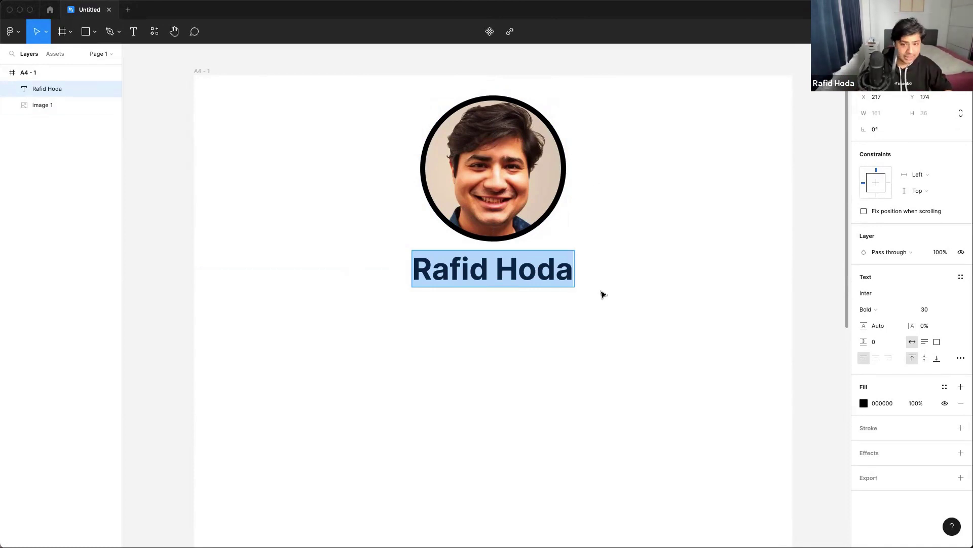
key(Escape)
double_click(552, 267)
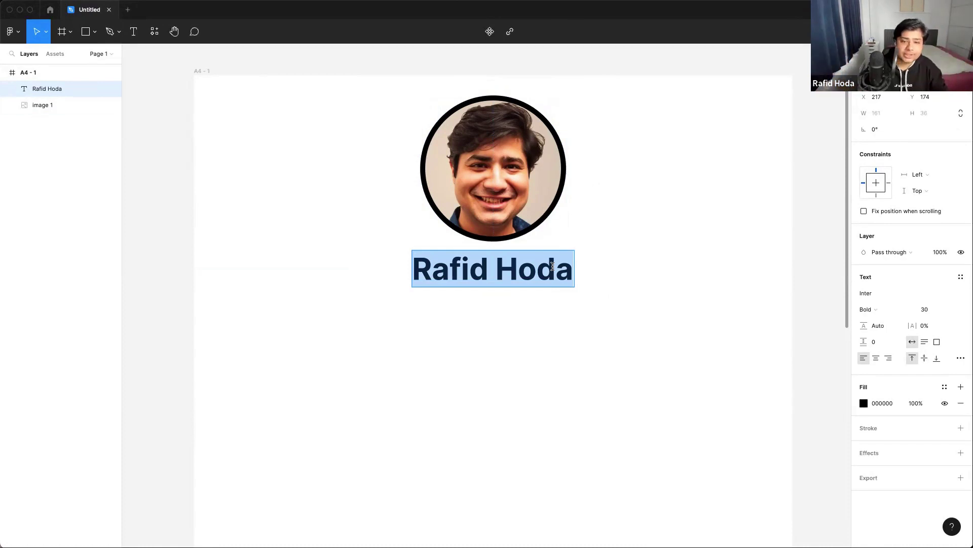
key(Escape)
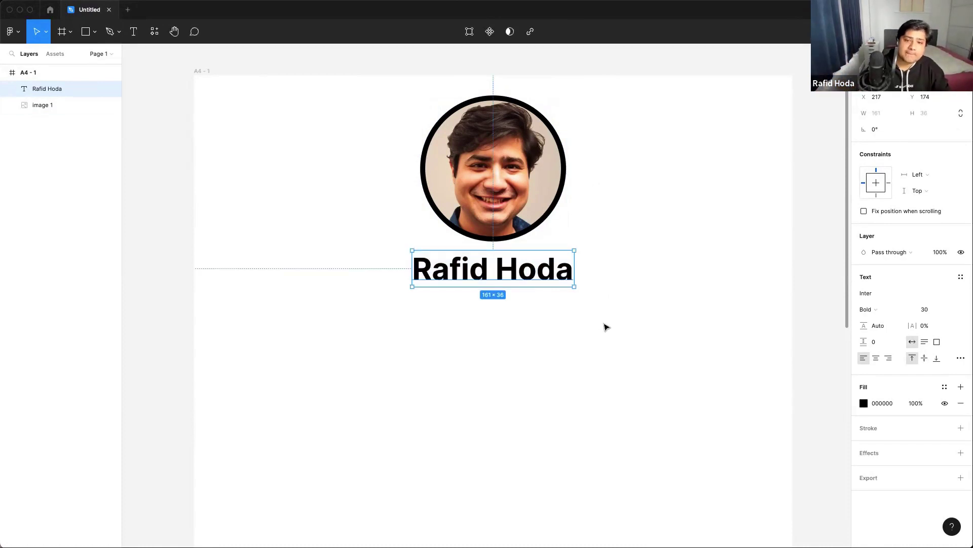
click(607, 327)
scroll(607, 326, right, 2)
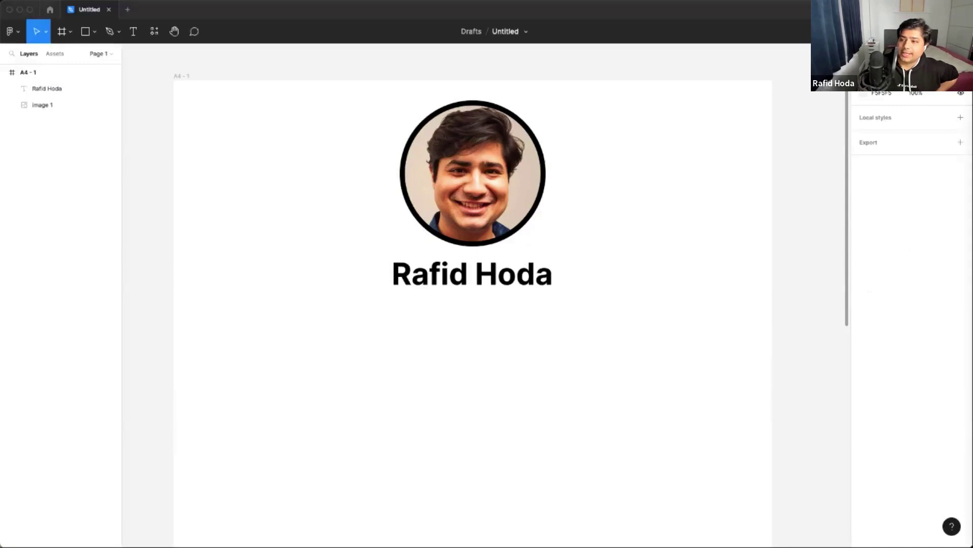
key(super+Tab)
- Screenshot resume-dark.pdf's name-and-contact header and paste it onto the Figma page
scroll(615, 276, up, 5)
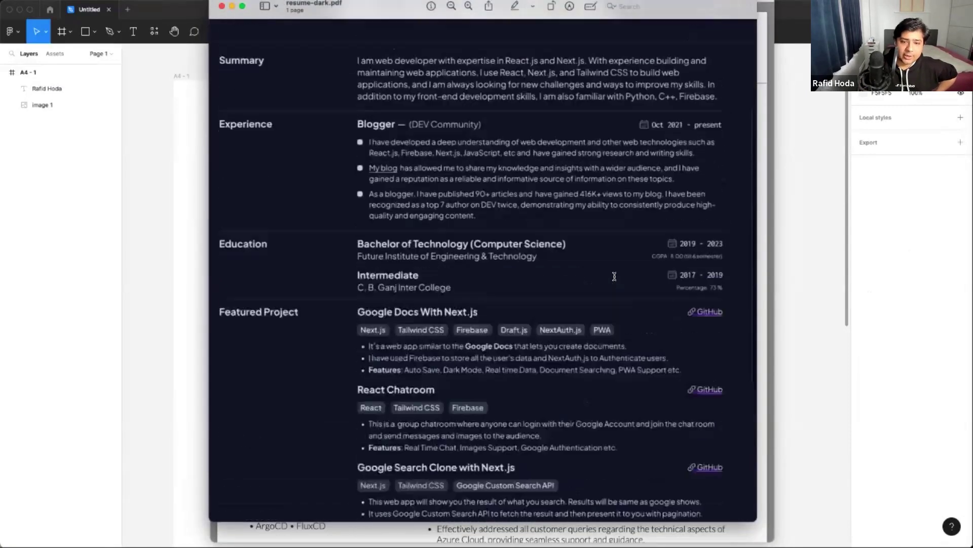
scroll(614, 277, up, 4)
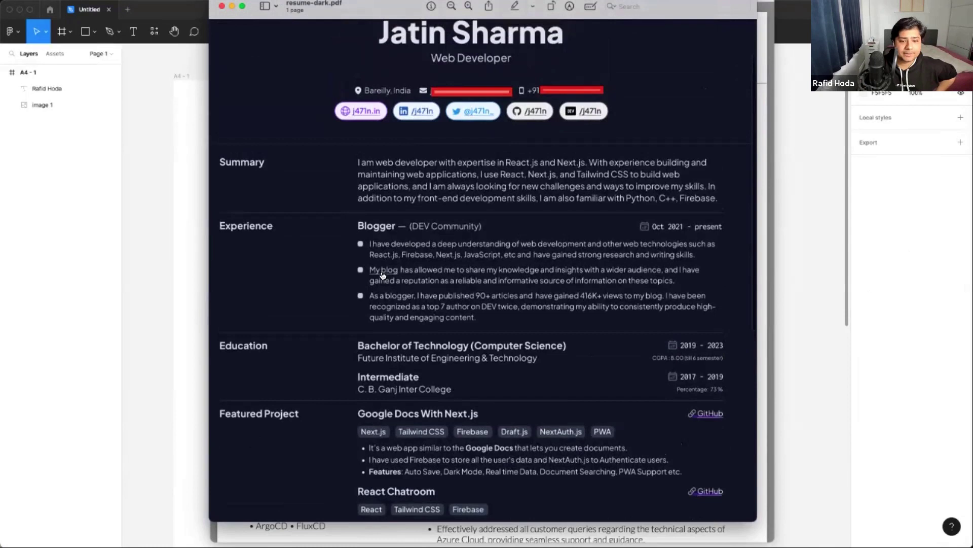
scroll(383, 275, up, 3)
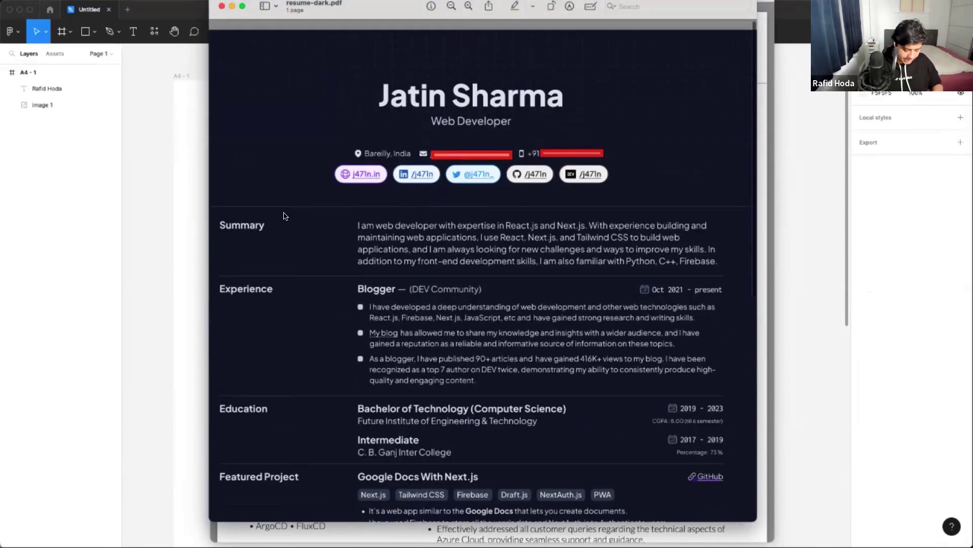
key(super+shift+4)
drag(263, 41, 675, 213)
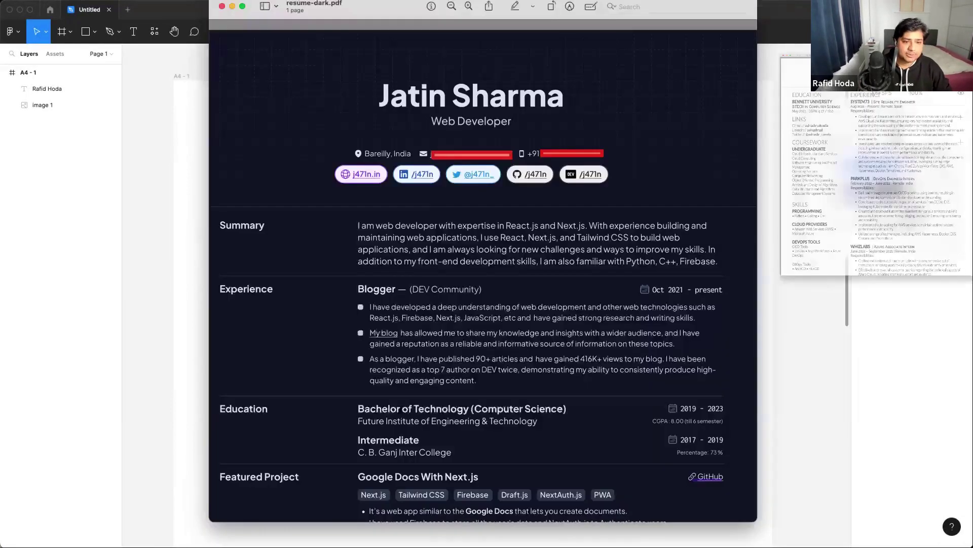
click(154, 325)
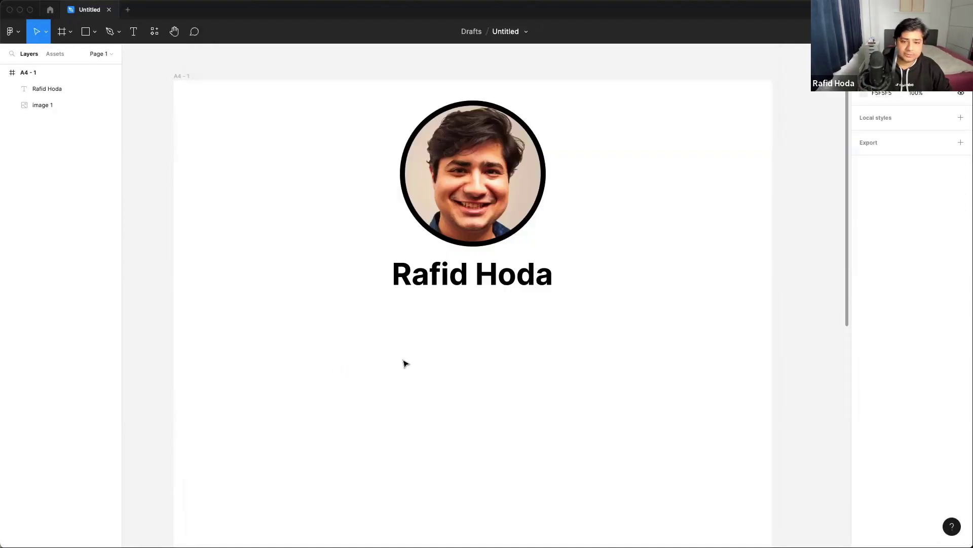
key(super+v)
- Shrink the pasted header screenshot and move it lower on the page
drag(806, 196, 405, 525)
drag(677, 362, 637, 289)
scroll(629, 325, down, 3)
drag(625, 352, 619, 372)
click(728, 231)
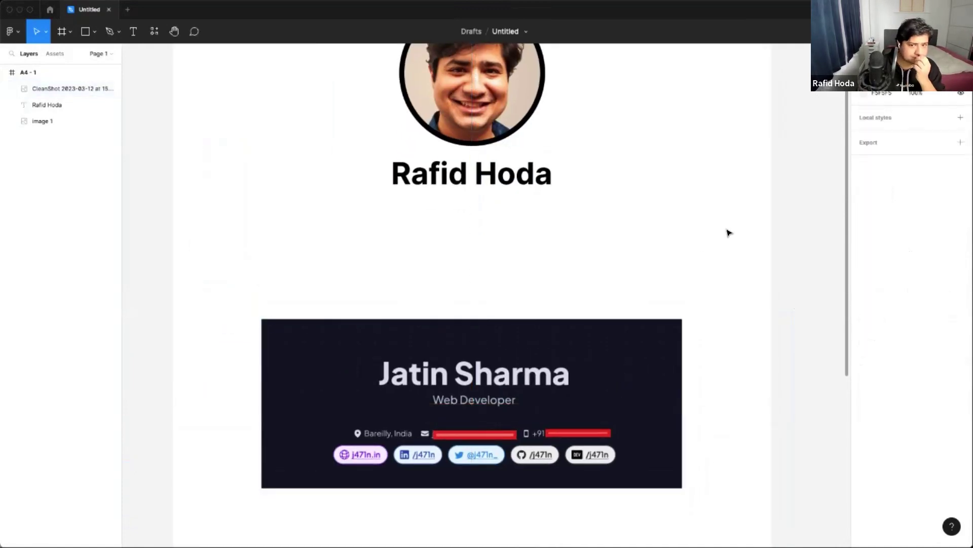
- Add a size-20 'Web Developer' subtitle centred under the name
click(134, 32)
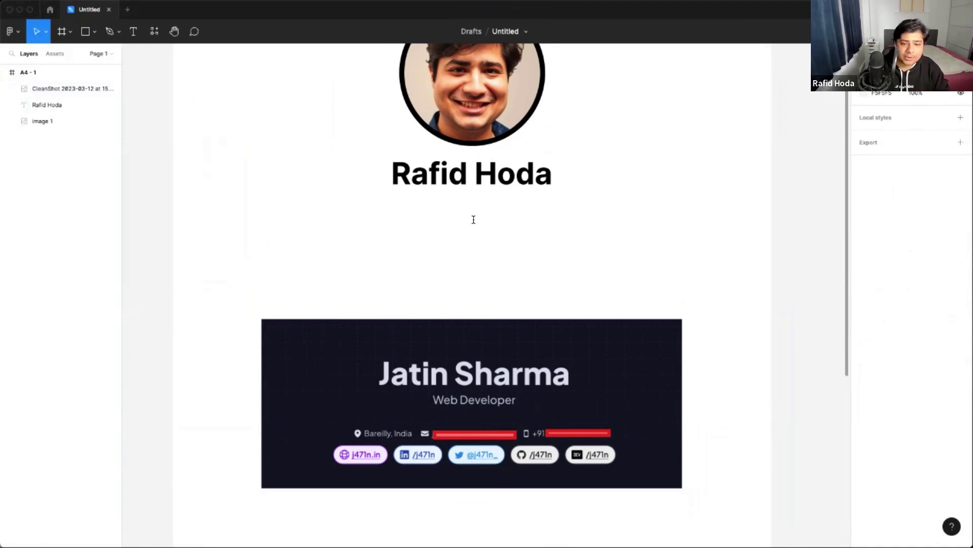
click(423, 204)
text(Web)
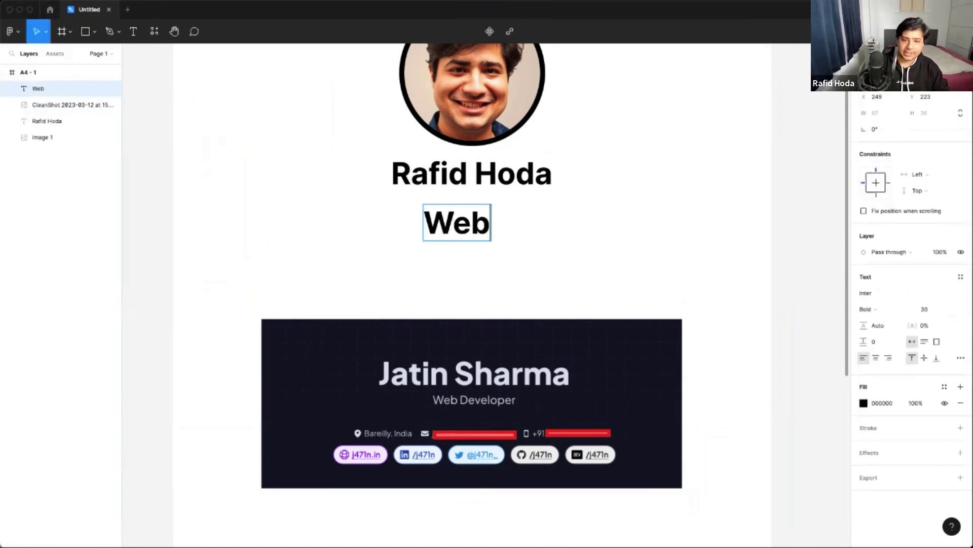
text( Developer)
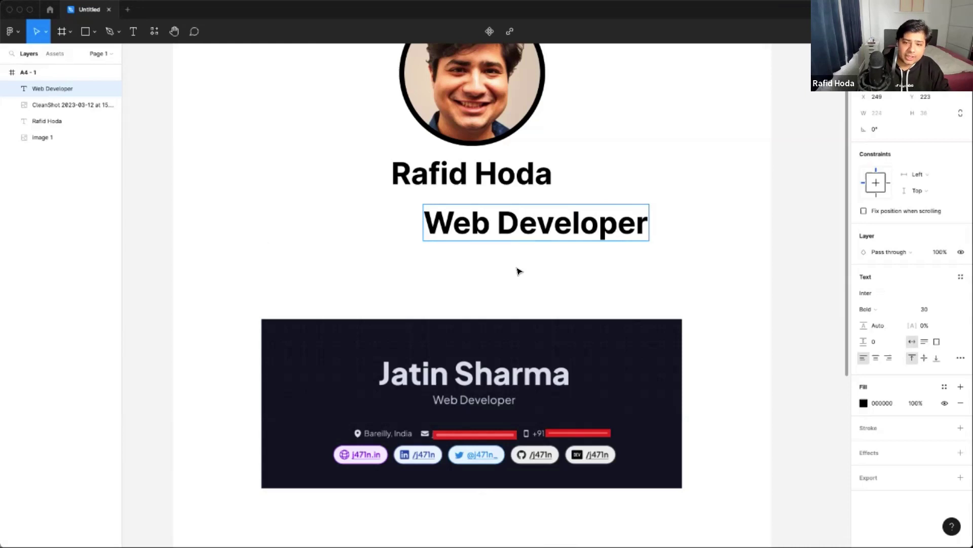
key(Escape)
drag(621, 225, 569, 221)
click(932, 309)
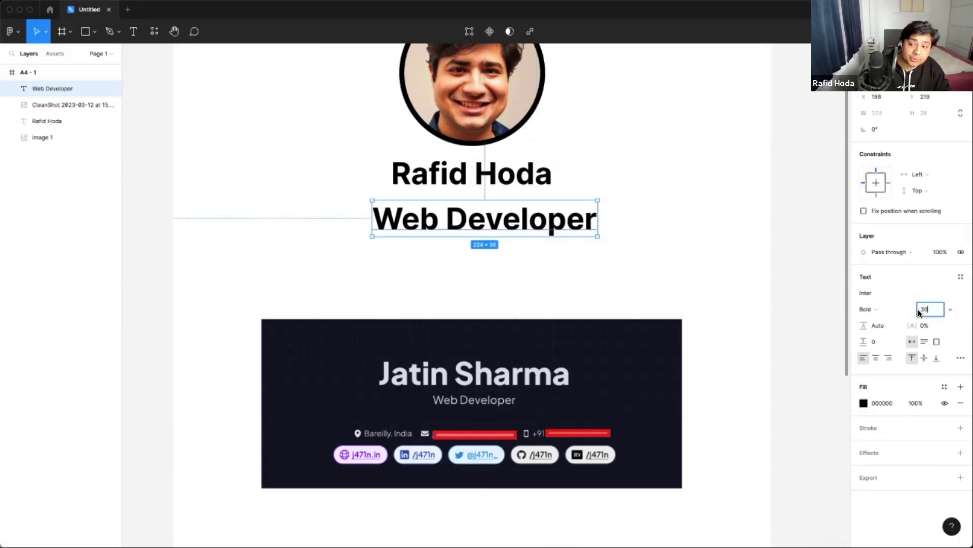
text(20)
key(Return)
click(528, 276)
click(504, 217)
drag(528, 213, 553, 213)
click(523, 290)
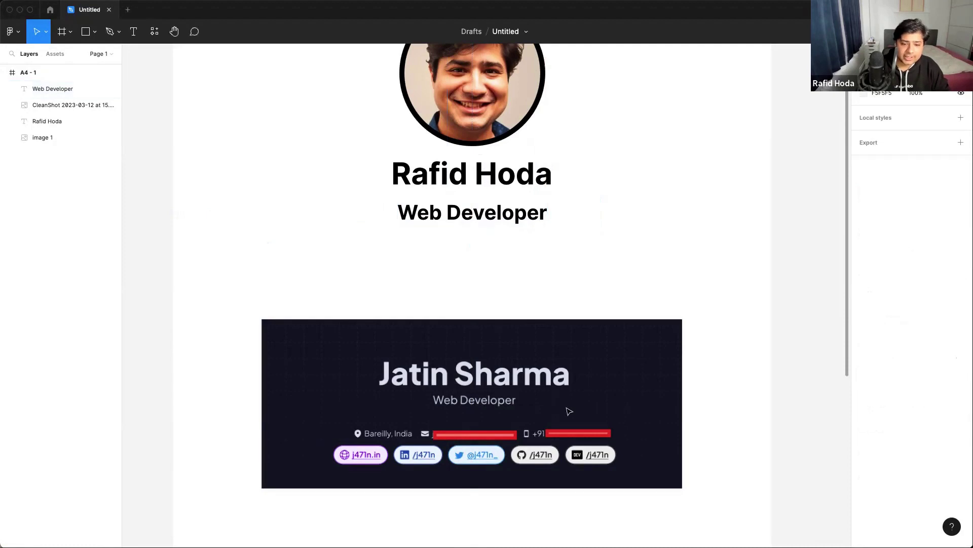
- Nudge the header screenshot slightly upward
click(606, 401)
key(shift+Up)
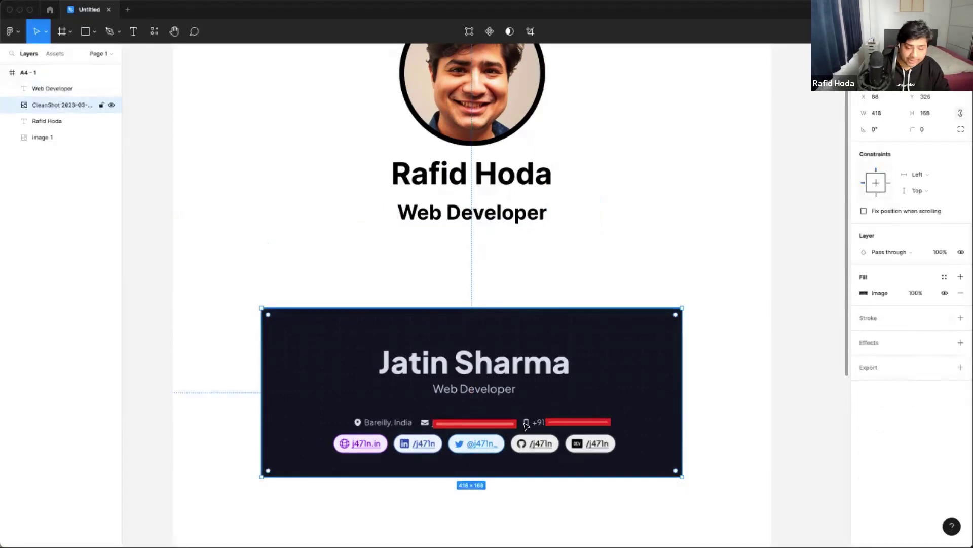
click(526, 242)
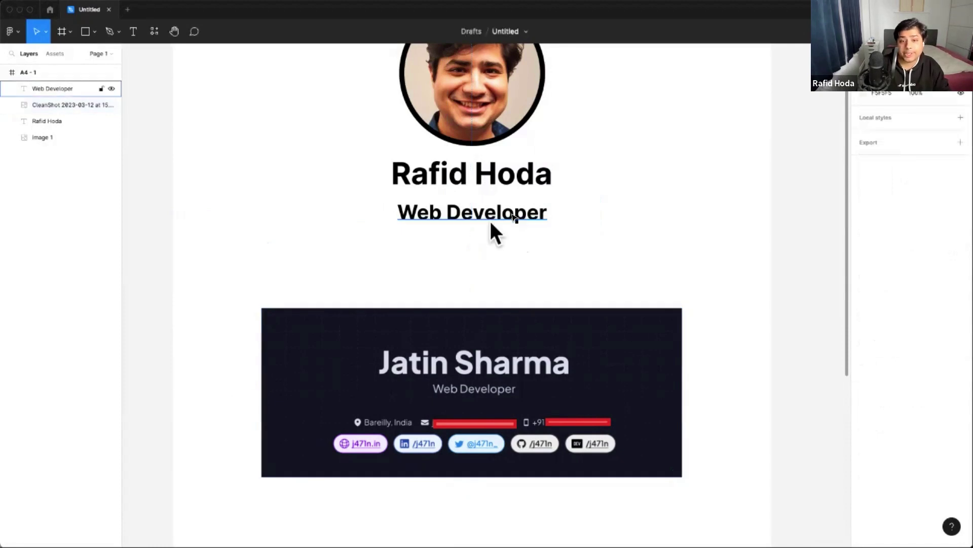
key(r)
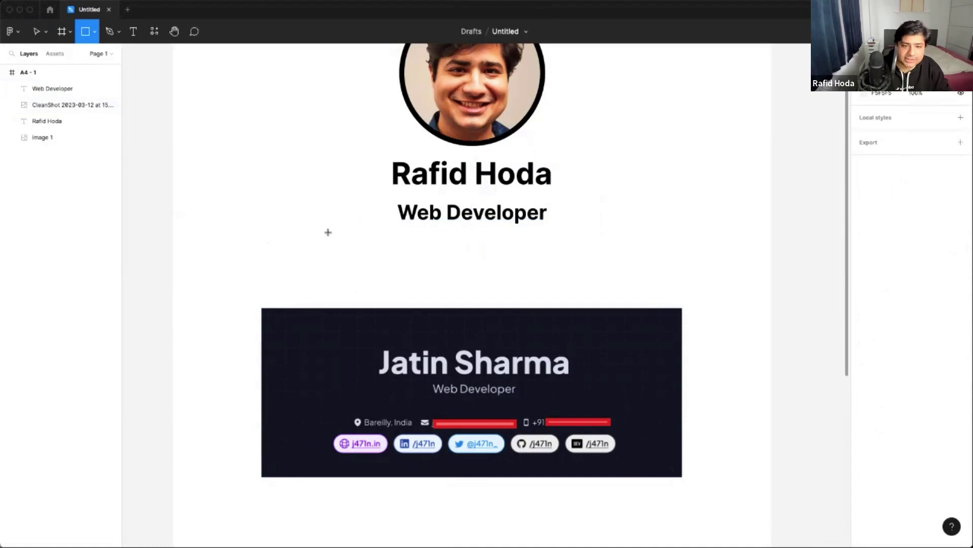
- Draw a 310×16 gray bar and position it under the Web Developer subtitle
mouse_move(327, 229)
mouse_down()
mouse_move(645, 254)
mouse_move(641, 244)
mouse_move(593, 241)
mouse_up()
click(607, 229)
click(604, 237)
click(712, 251)
- Move the reference header screenshot further down the page
scroll(712, 251, down, 2)
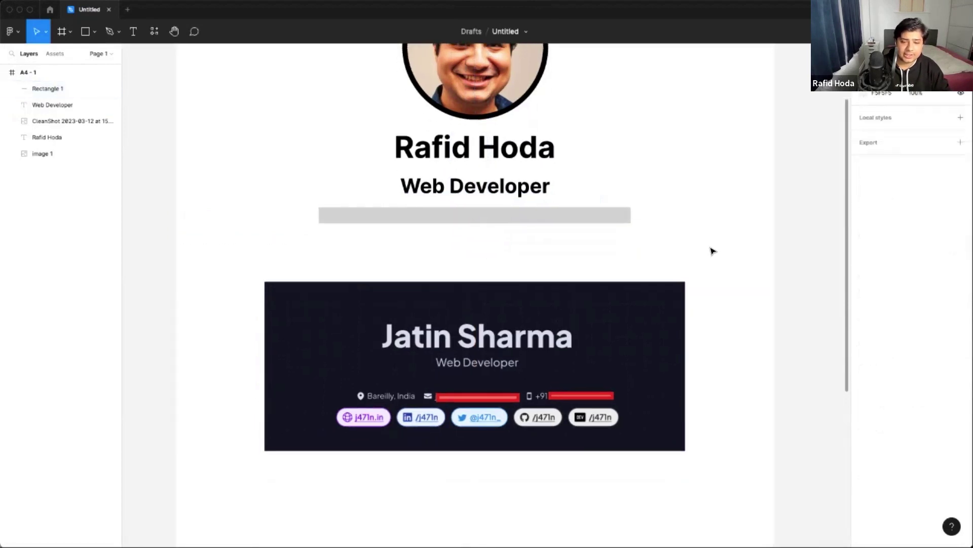
click(640, 317)
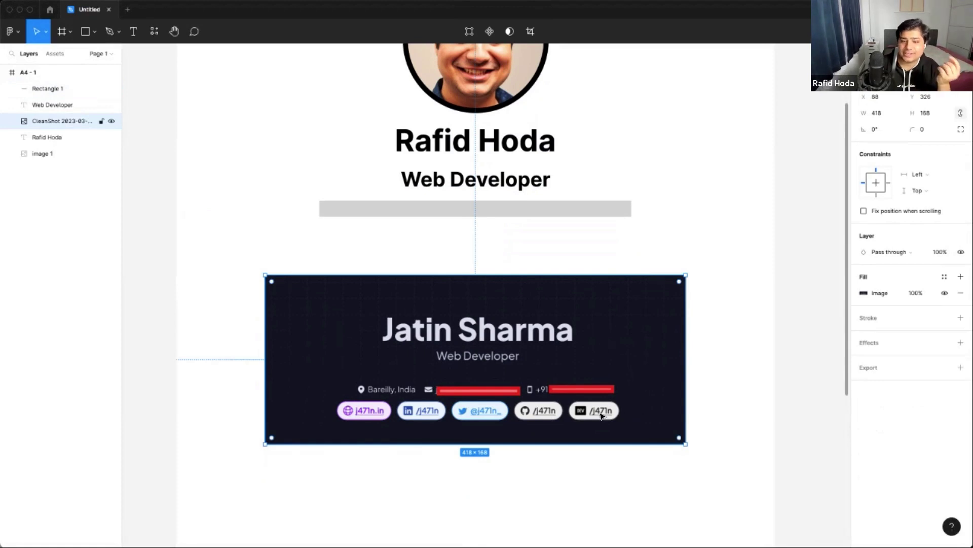
drag(602, 414, 607, 450)
click(621, 283)
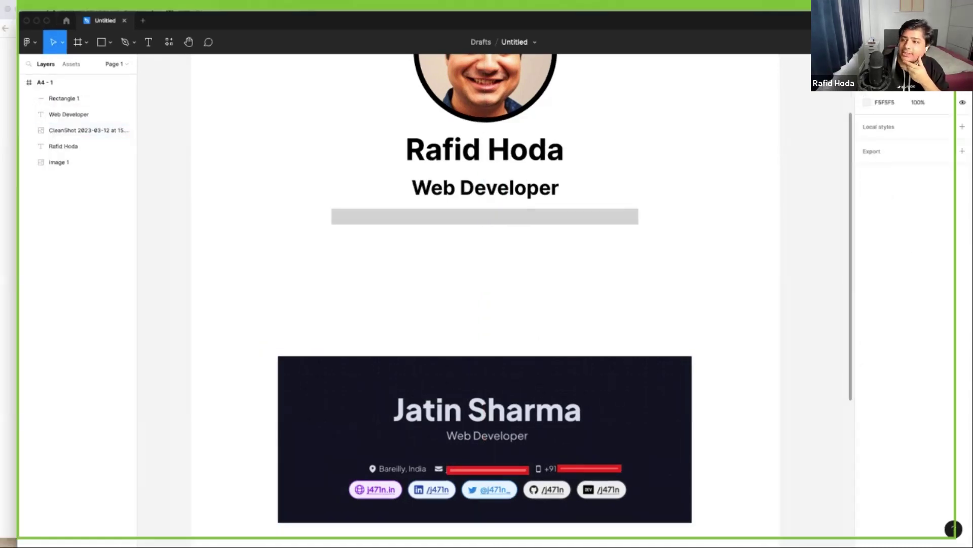
- Open the resume's 'My blog' link in Google Chrome to load the DEV profile
key(super+Tab)
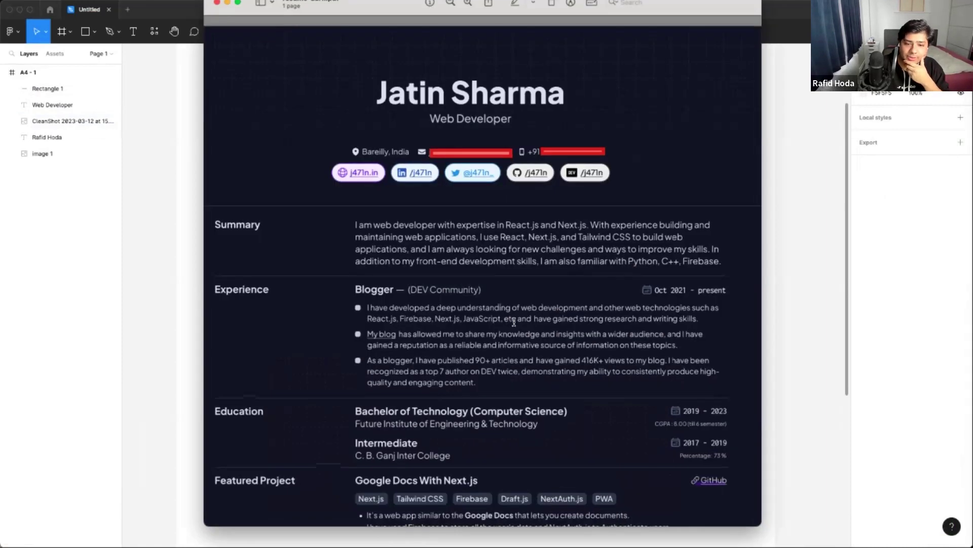
click(383, 339)
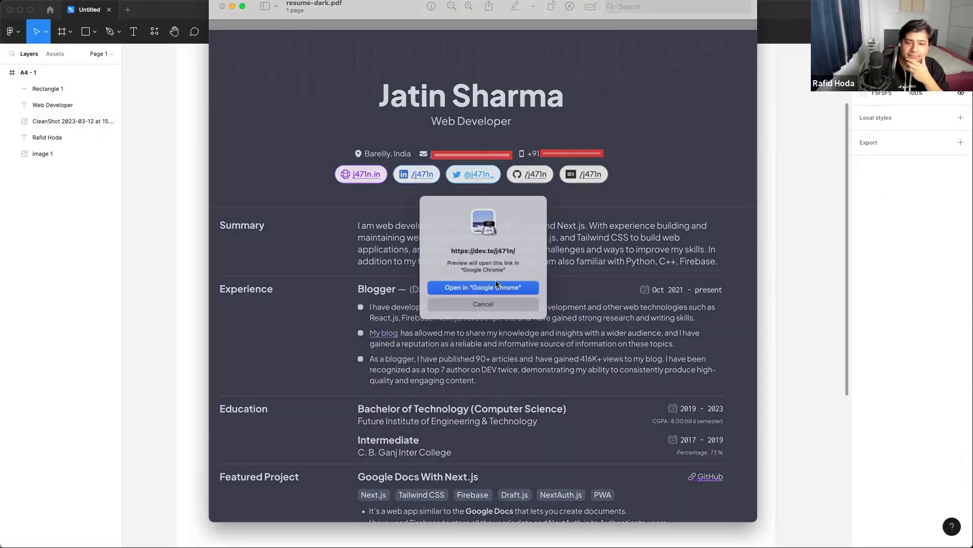
click(495, 287)
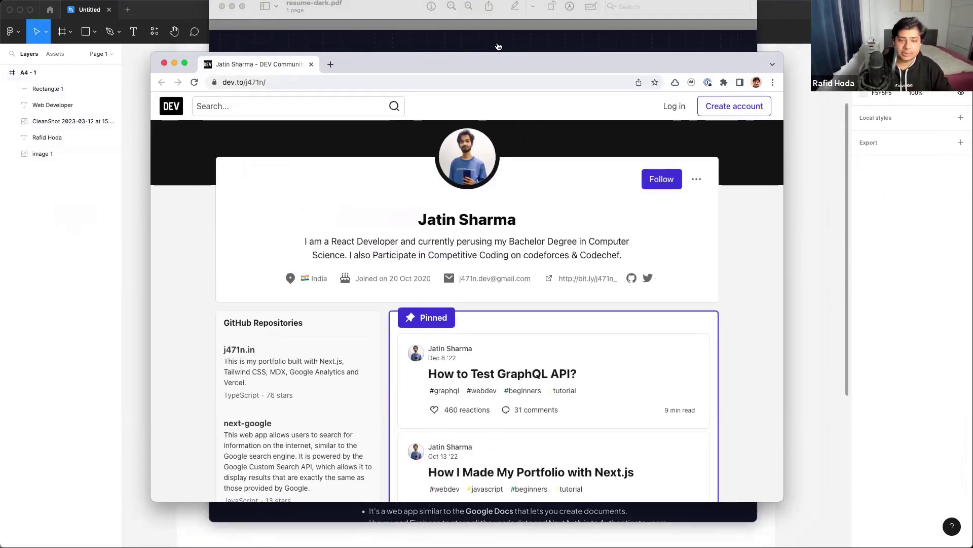
click(498, 45)
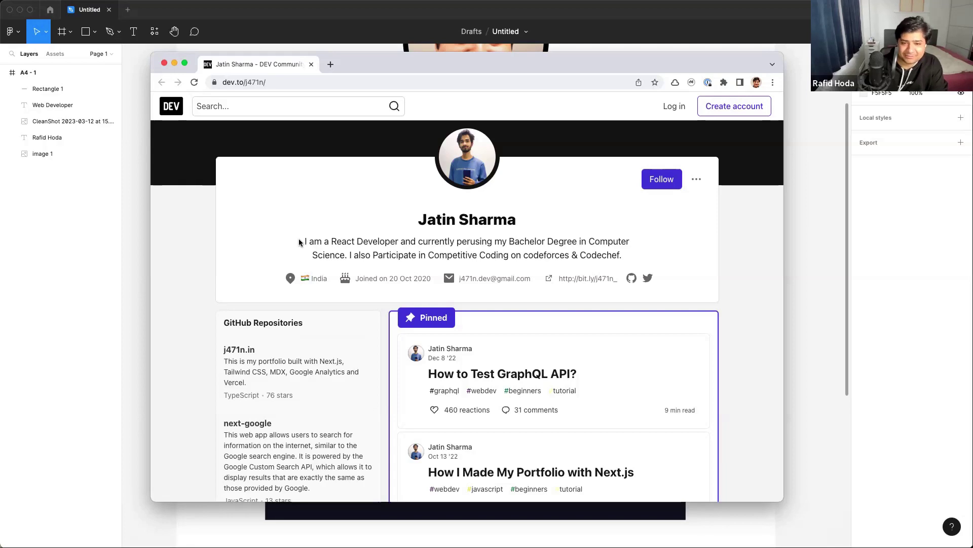
- Copy the DEV profile's bio paragraph, return to Figma and select the gray divider bar
triple_click(632, 259)
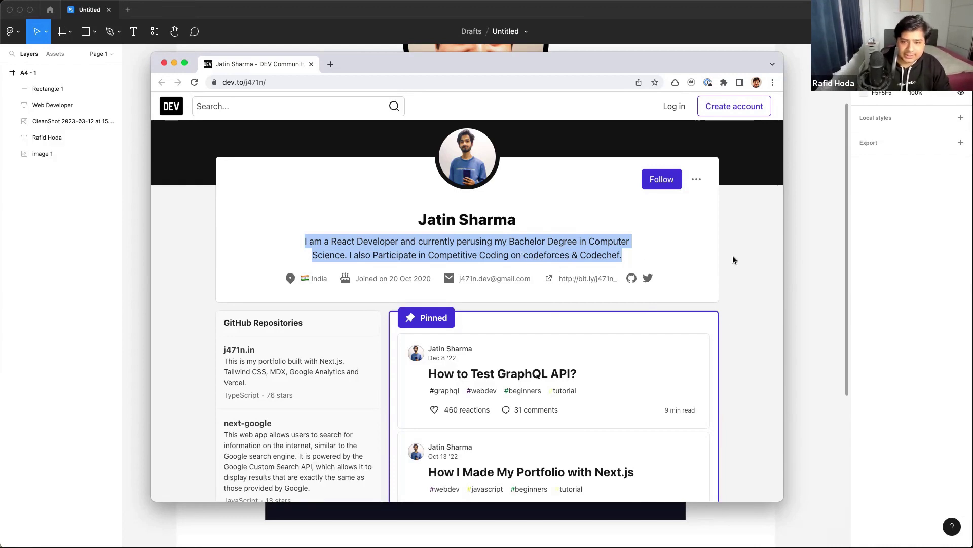
key(super+Tab)
click(504, 213)
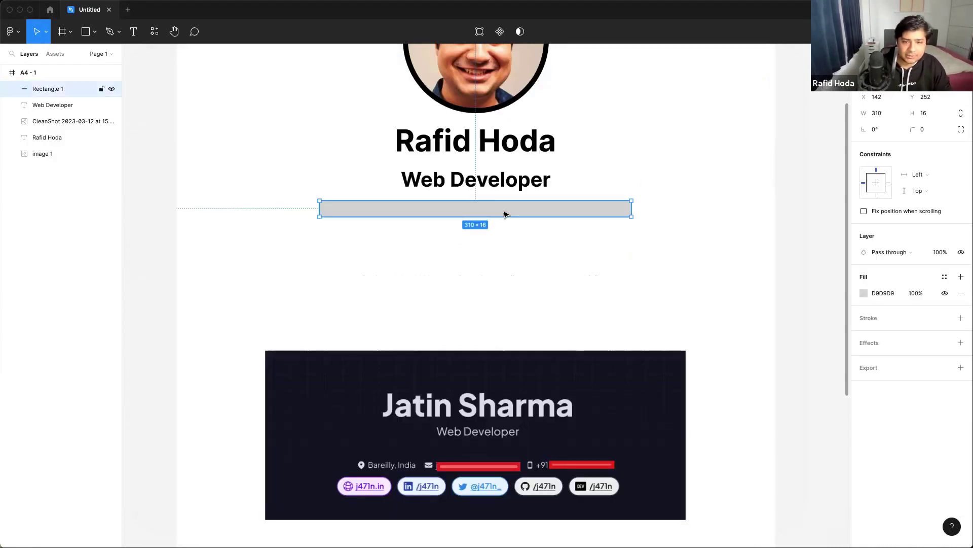
- Paste the copied bio as a new text layer and move it up toward the subtitle
click(134, 32)
click(368, 297)
key(ctrl+v)
key(Escape)
drag(627, 303, 453, 263)
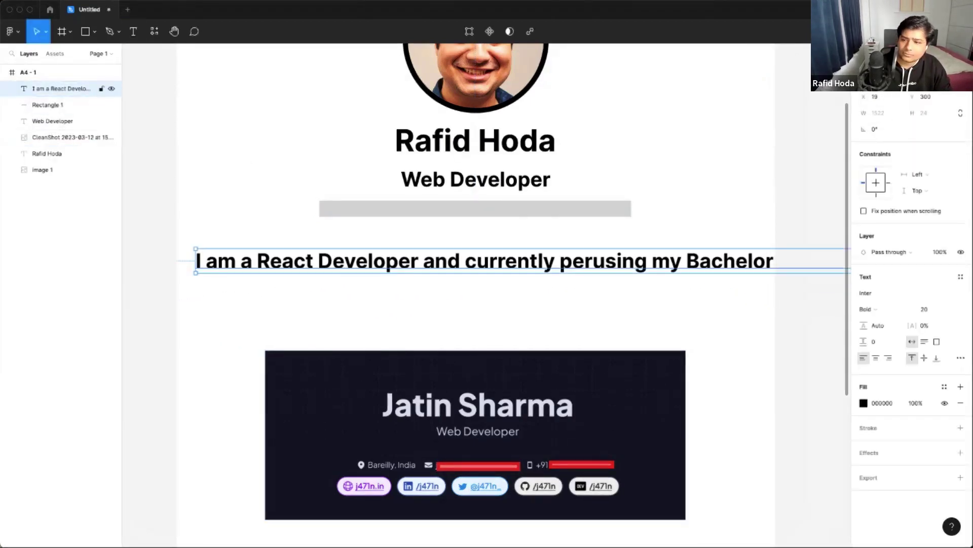
- Shrink the bio's font size and narrow its box so it wraps to three centred lines
click(928, 309)
text(15)
key(Return)
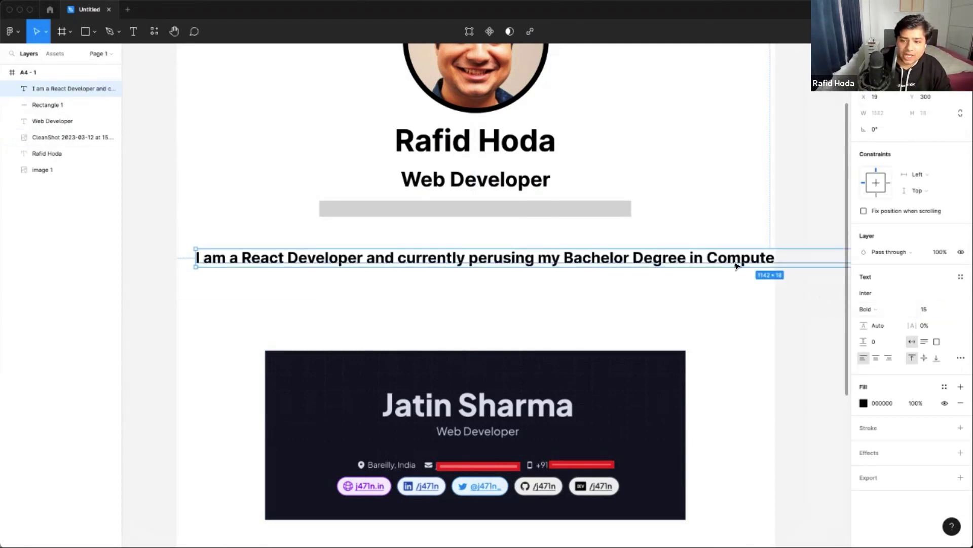
drag(521, 248, 159, 238)
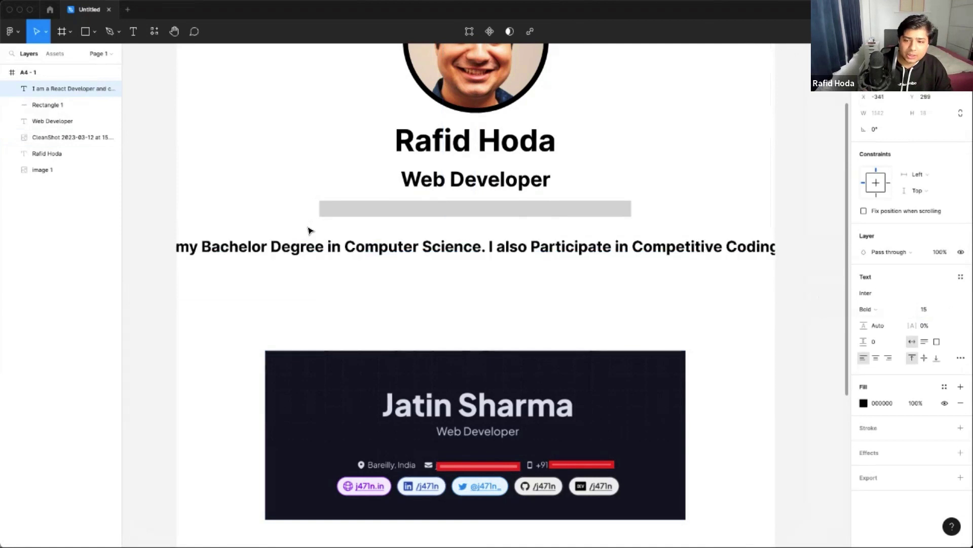
drag(308, 231, 645, 230)
drag(269, 236, 238, 237)
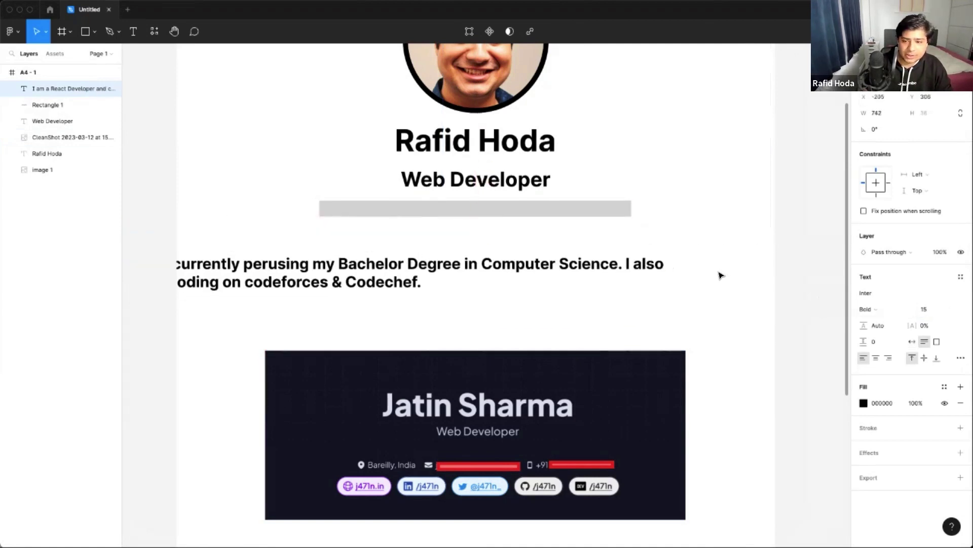
drag(732, 268, 423, 268)
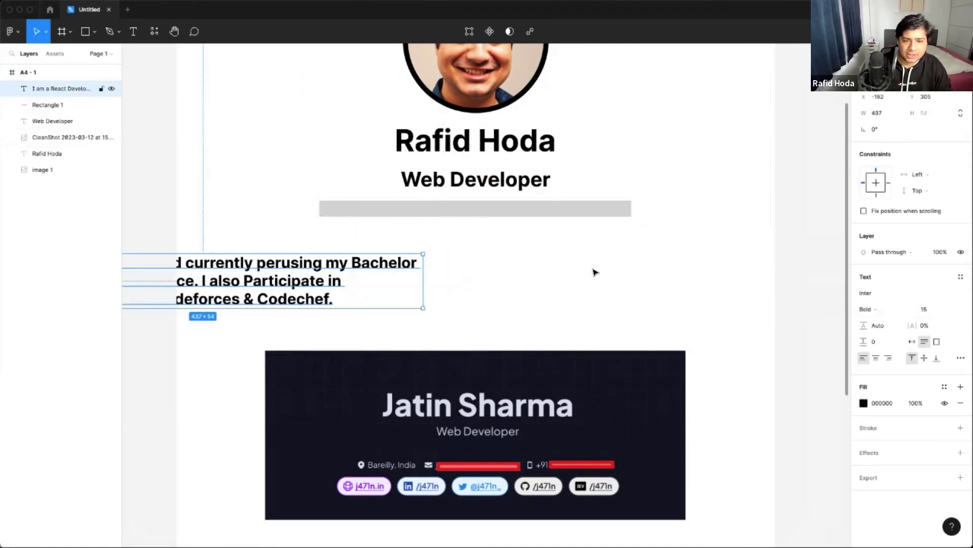
drag(317, 272, 608, 257)
- Make the bio Regular weight at size 12, directly under the Web Developer subtitle
key(super+b)
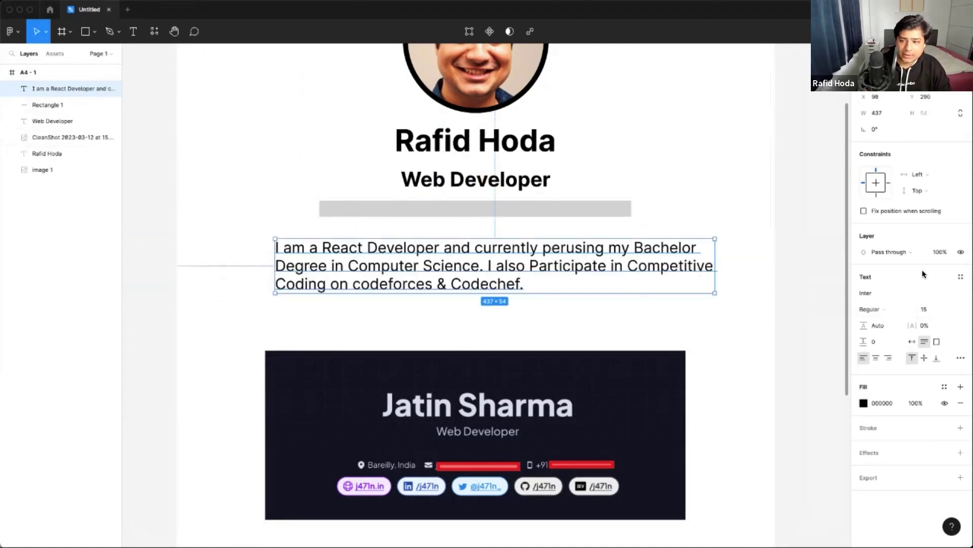
click(908, 309)
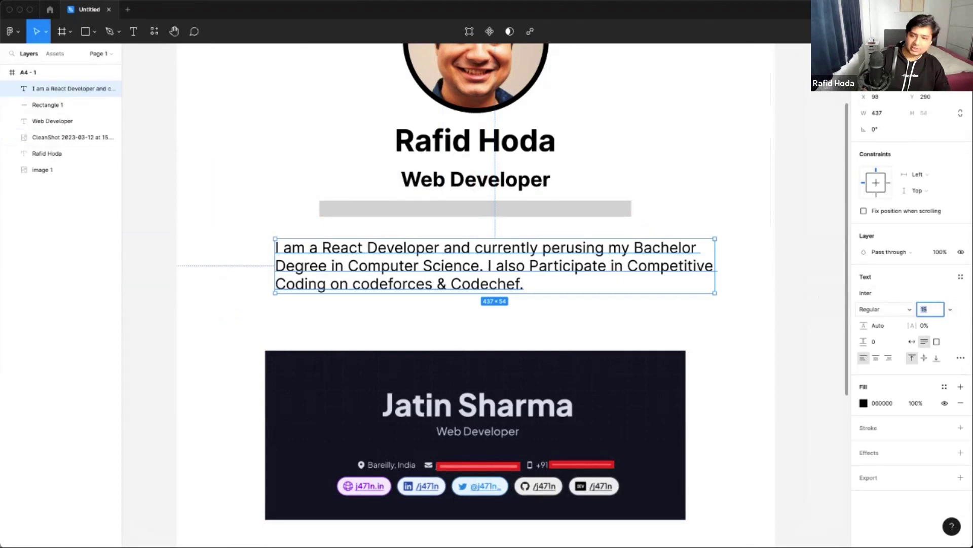
text(1)
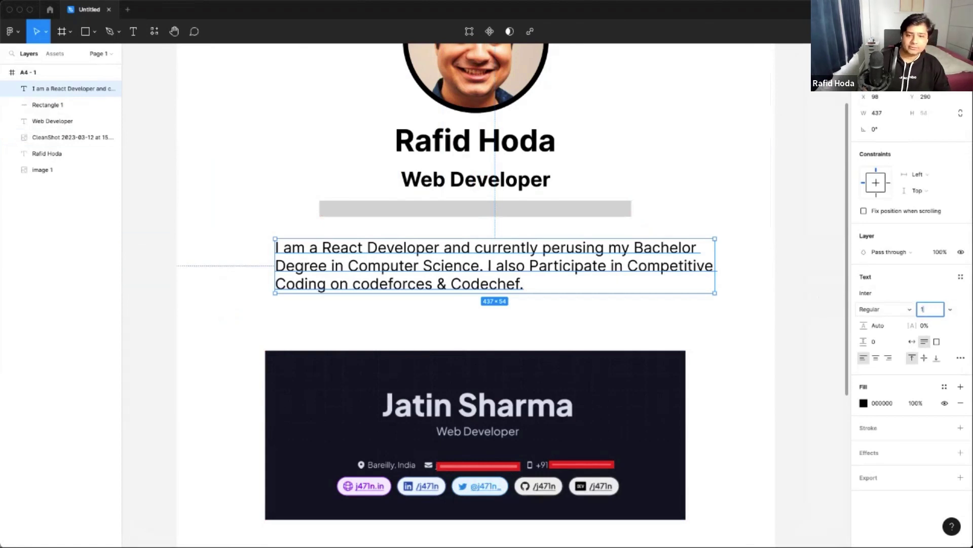
text(5)
key(Return)
key(Escape)
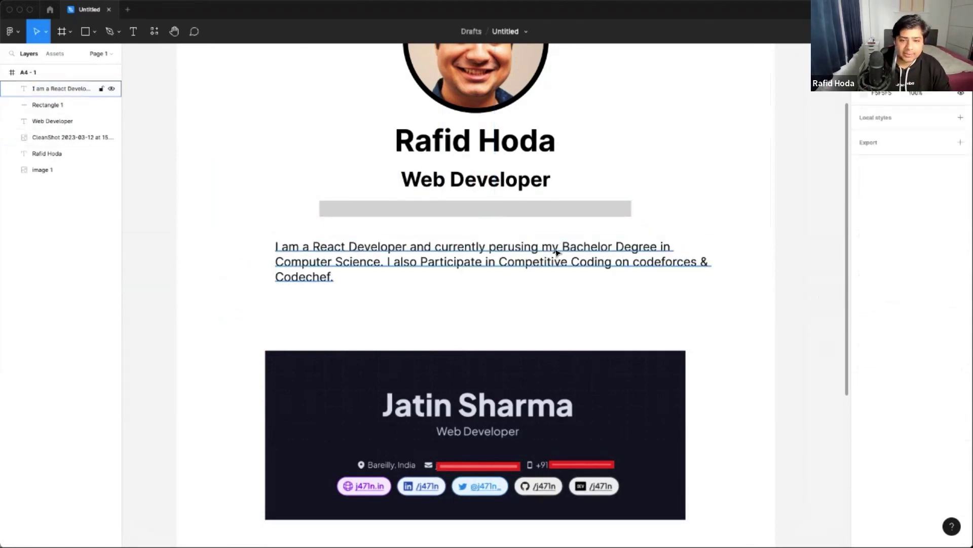
click(556, 252)
mouse_move(537, 208)
mouse_down()
mouse_move(535, 278)
mouse_move(539, 222)
mouse_up()
scroll(659, 188, up, 2)
- Move the gray divider bar up so it sits just beneath the bio paragraph
click(640, 307)
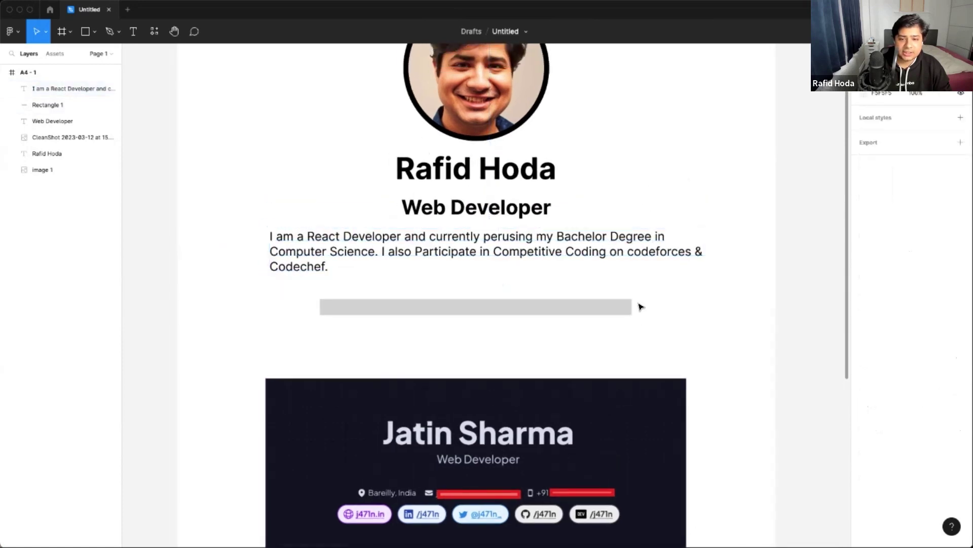
drag(622, 311, 620, 295)
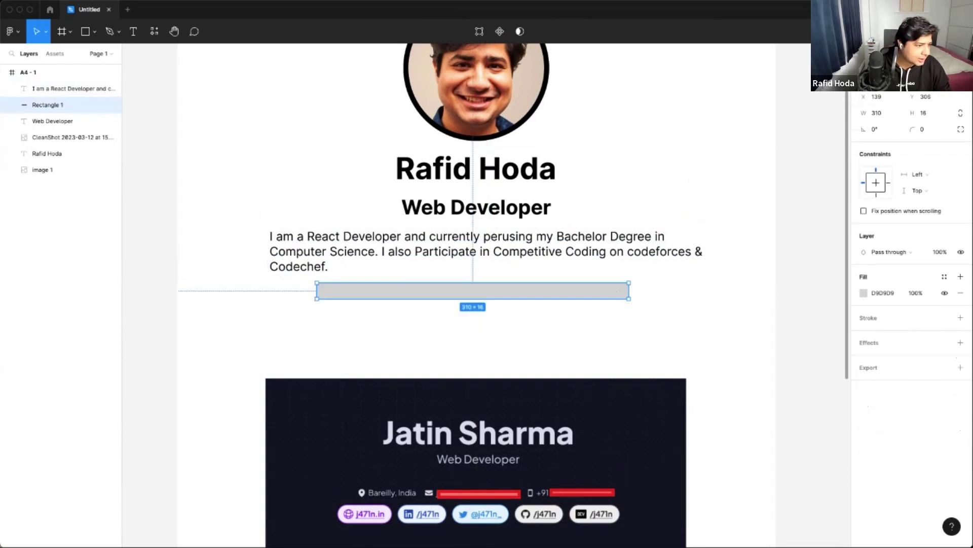
click(598, 236)
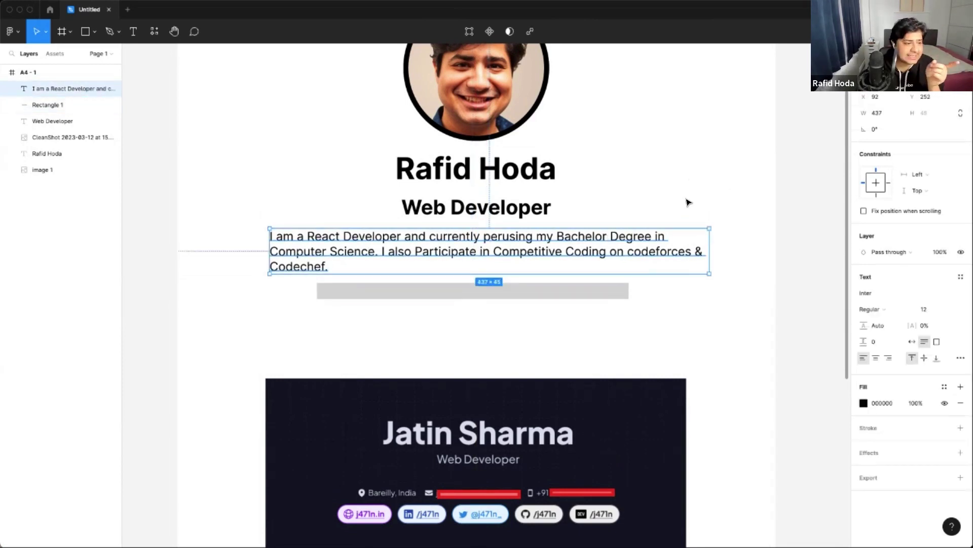
- Select the bio paragraph and enter its text for editing
click(231, 254)
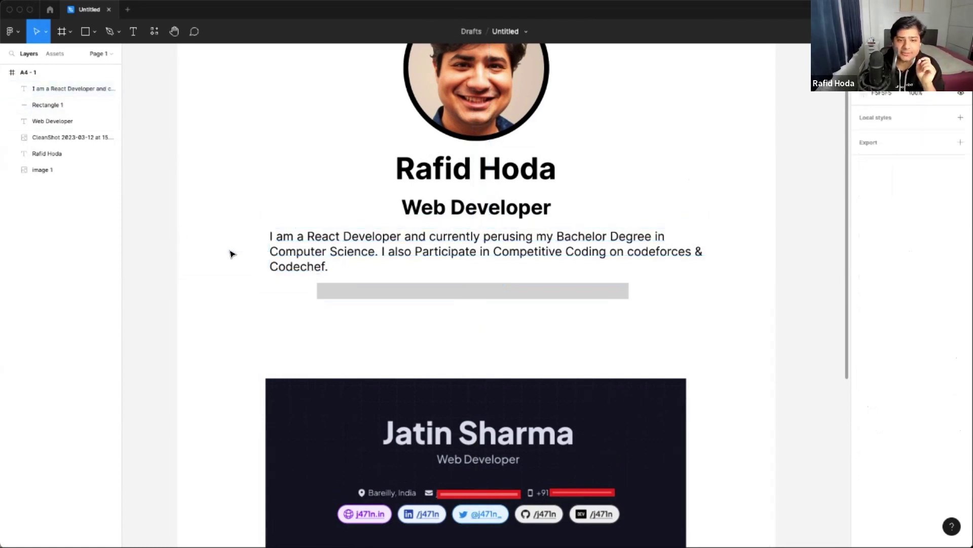
click(455, 249)
key(Return)
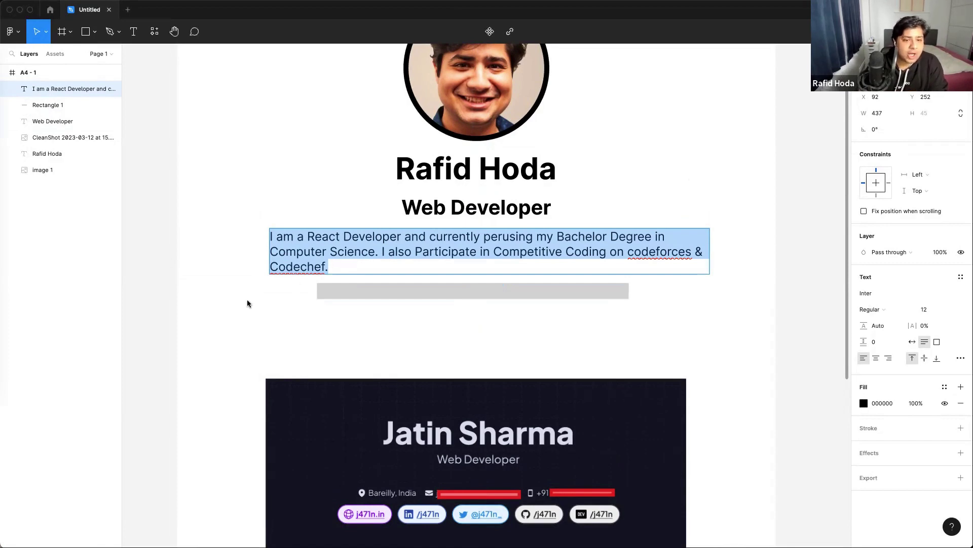
key(Escape)
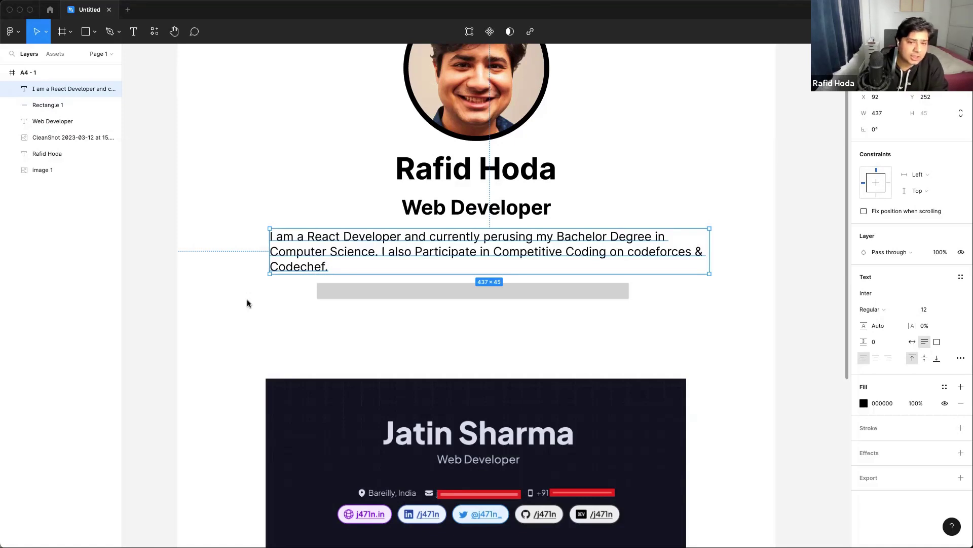
click(247, 303)
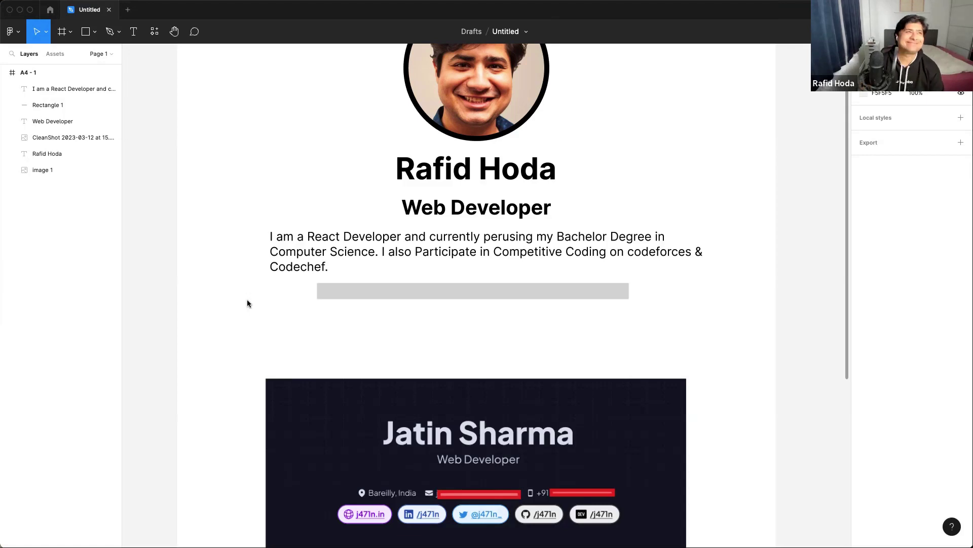
- Enter text editing on the three-line bio paragraph with the caret inside its text
double_click(329, 259)
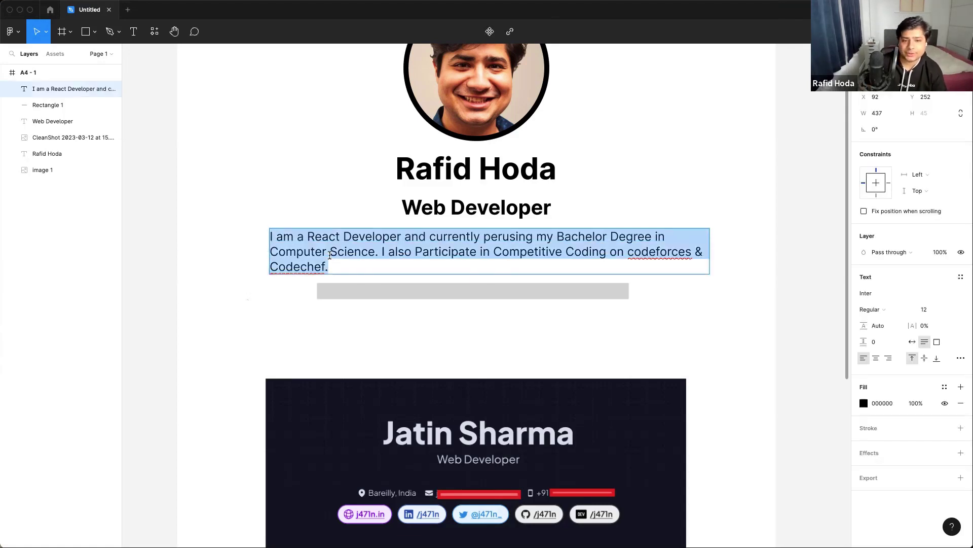
click(359, 268)
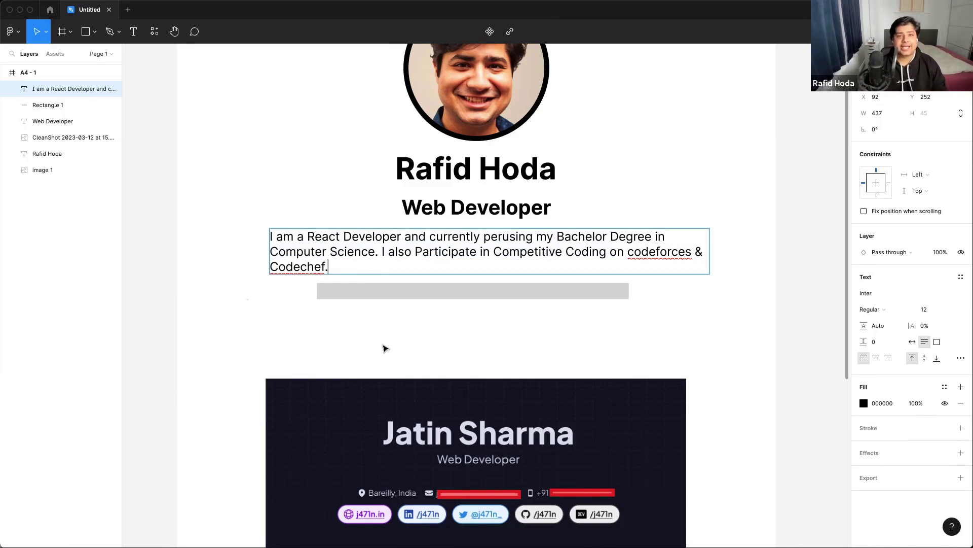
key(Escape)
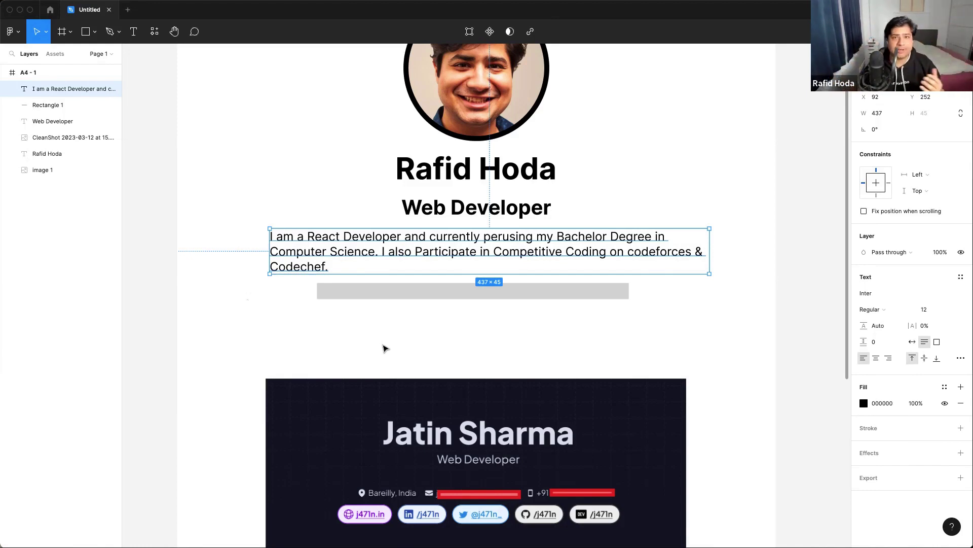
click(439, 343)
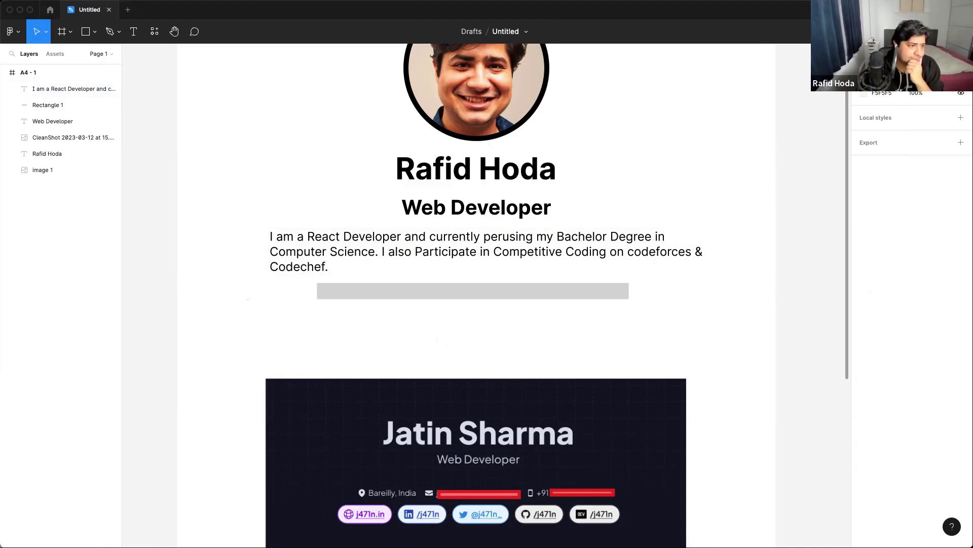
click(457, 245)
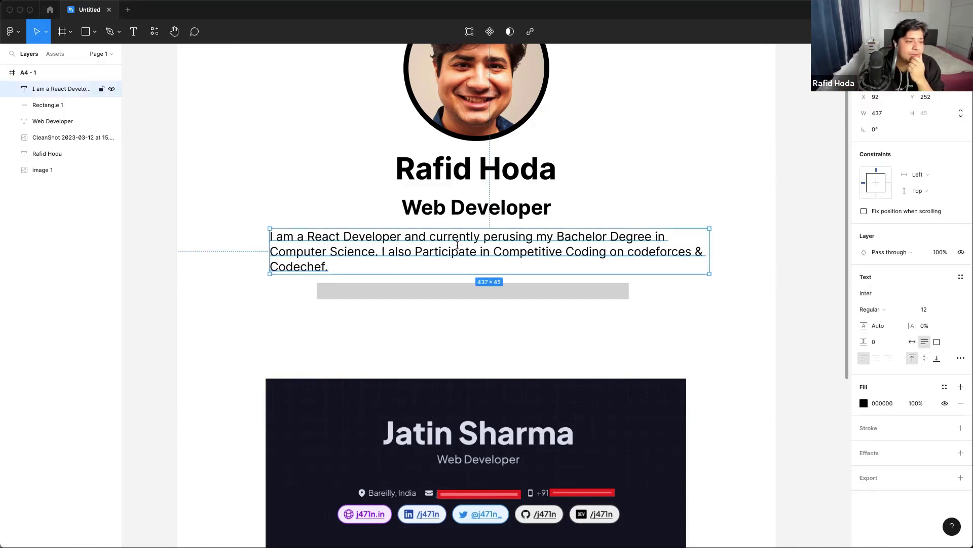
double_click(457, 245)
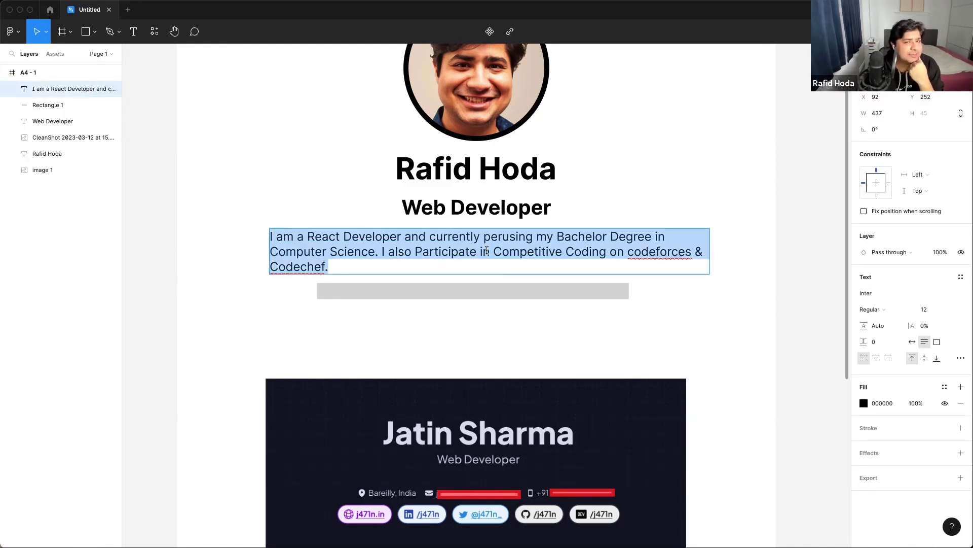
click(487, 251)
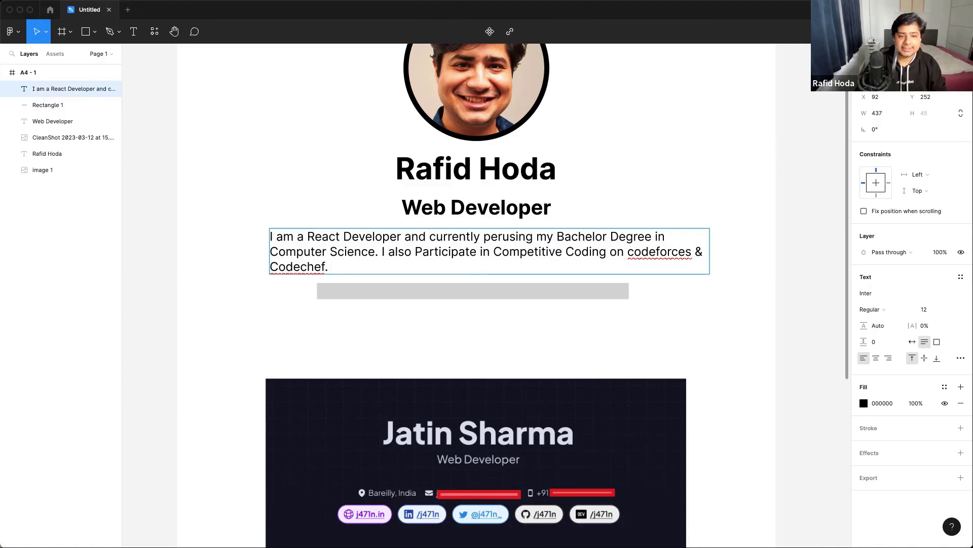
- Select all the old React-developer bio text and delete it, leaving a blank text box
key(ctrl+a)
key(BackSpace)
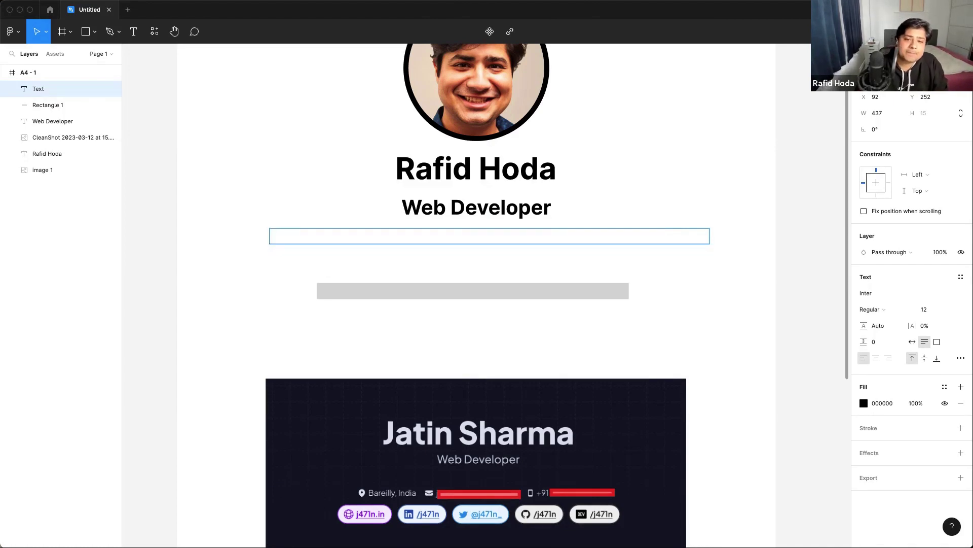
scroll(429, 213, up, 3)
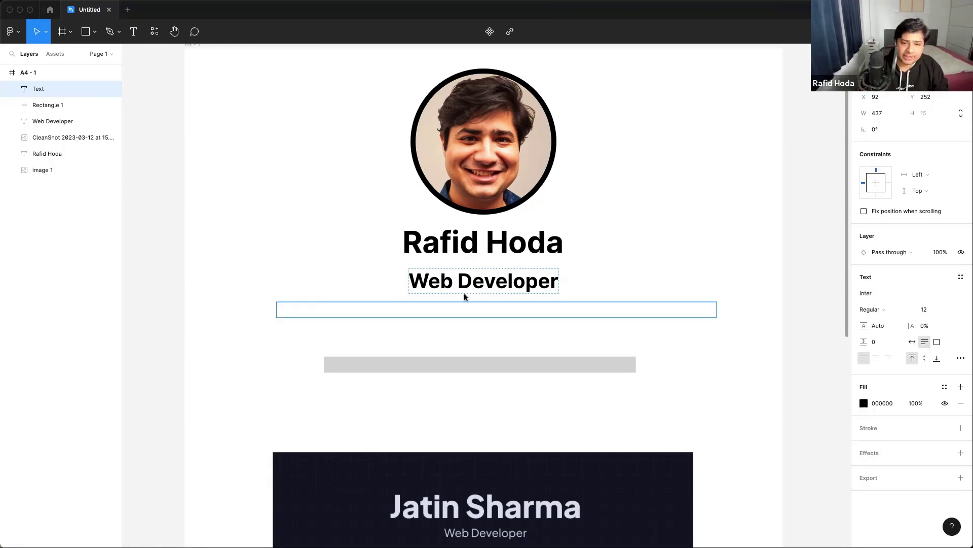
- In Chrome, load scrimba.com/about in a new tab and enlarge the browser window
key(ctrl+Up)
click(272, 482)
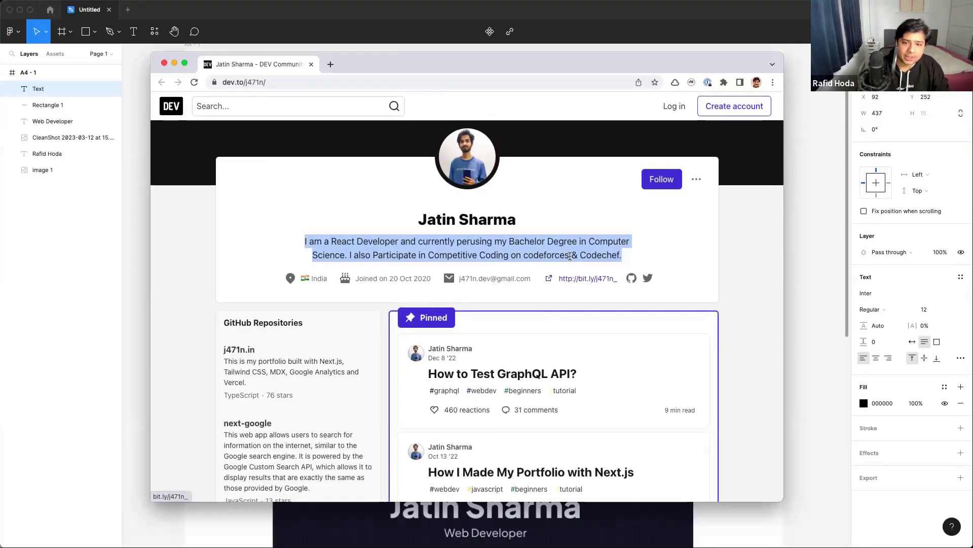
click(570, 256)
key(super+t)
text(scirimba.com/about)
key(Return)
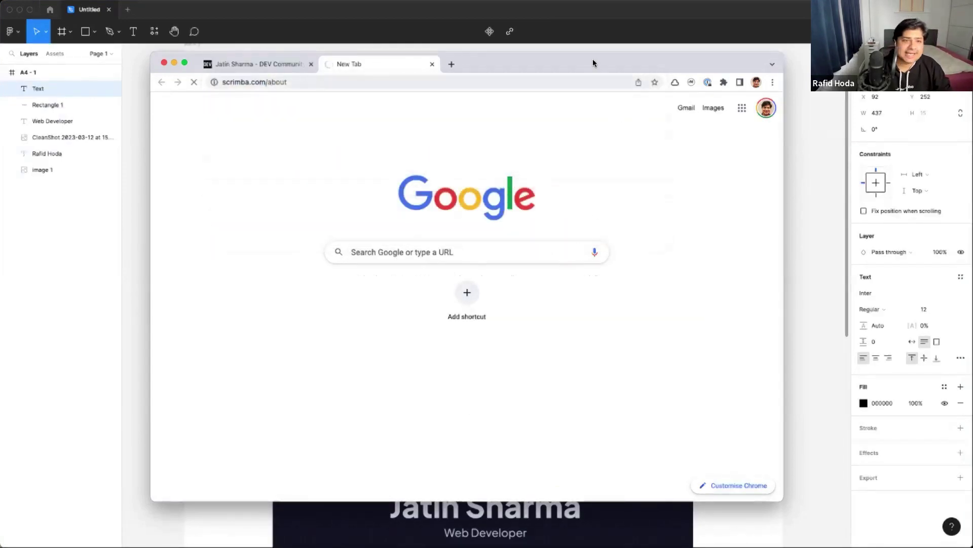
drag(592, 63, 467, 23)
drag(657, 461, 948, 516)
- Copy the bio 'Code addict. Sucker for true crime docs. Occasional amateur chef.' into Figma's empty box
scroll(558, 363, down, 1)
scroll(558, 363, down, 10)
scroll(556, 354, down, 6)
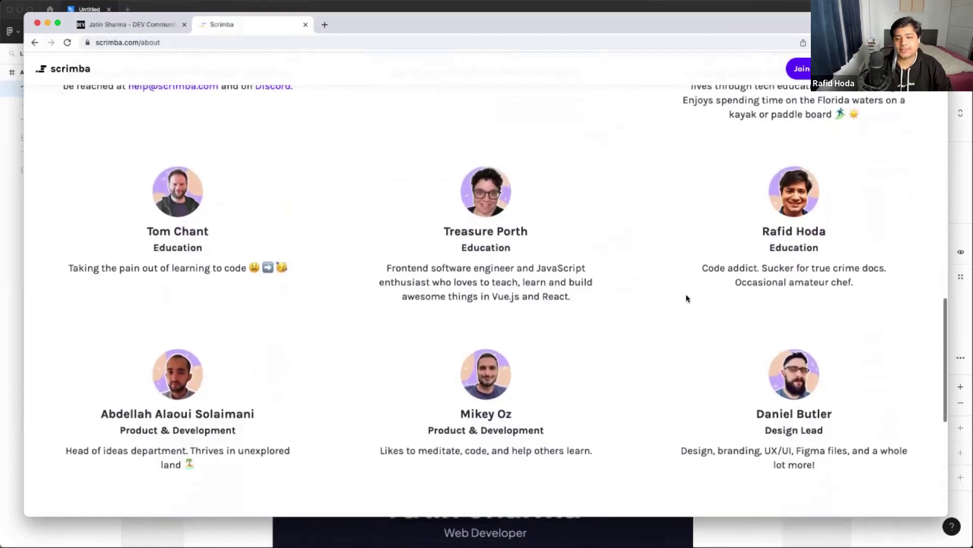
drag(702, 268, 805, 268)
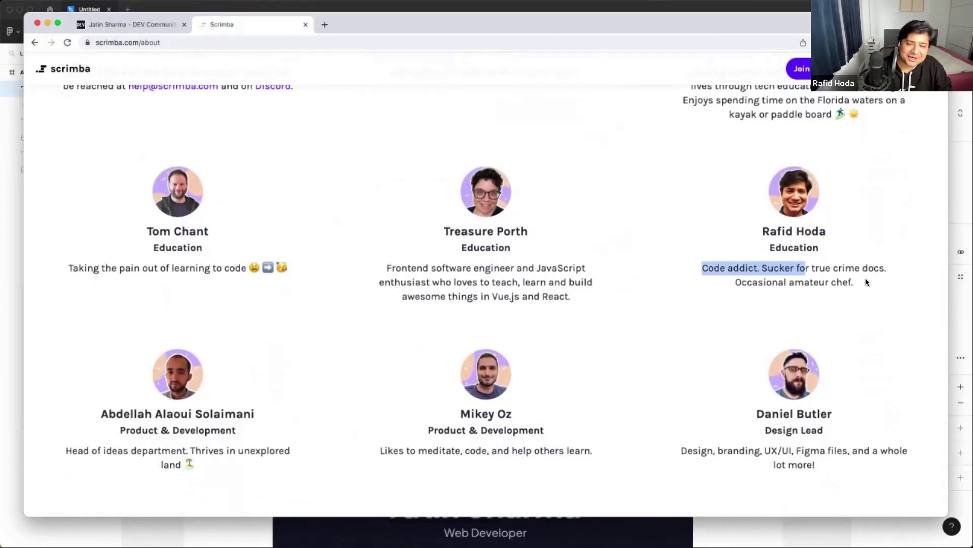
drag(866, 281, 866, 283)
key(super+c)
key(ctrl+Up)
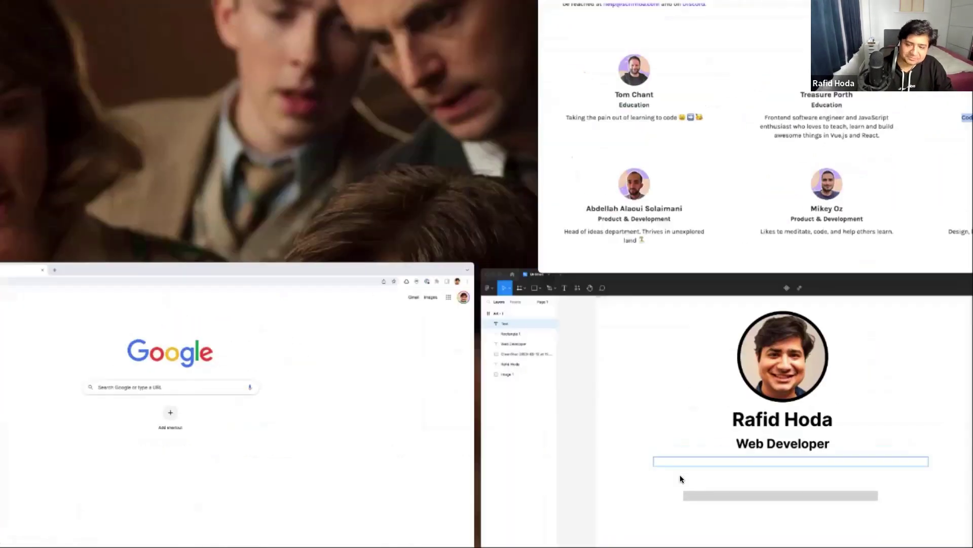
click(680, 474)
key(super+v)
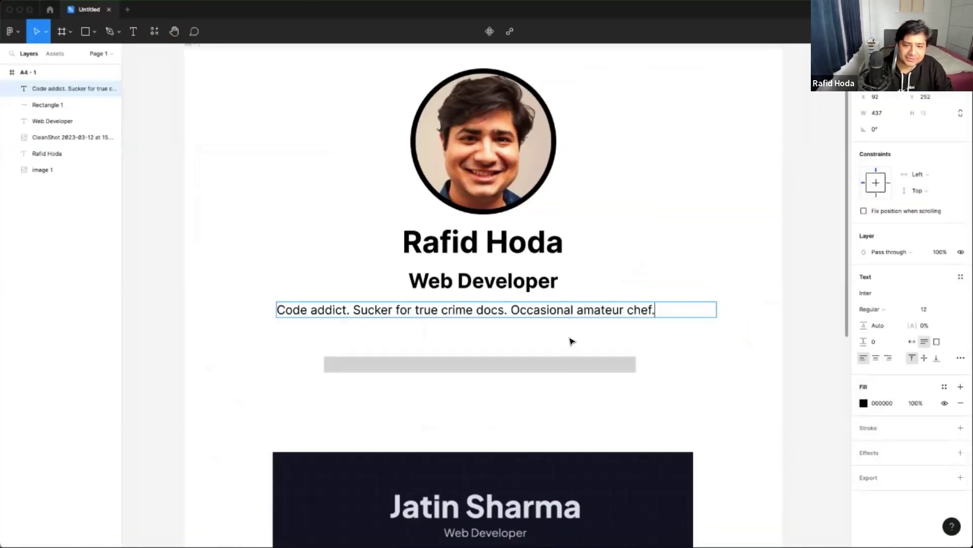
- Shrink the new bio's box to fit its single line and centre it under Web Developer
key(Escape)
drag(715, 309, 639, 315)
click(630, 328)
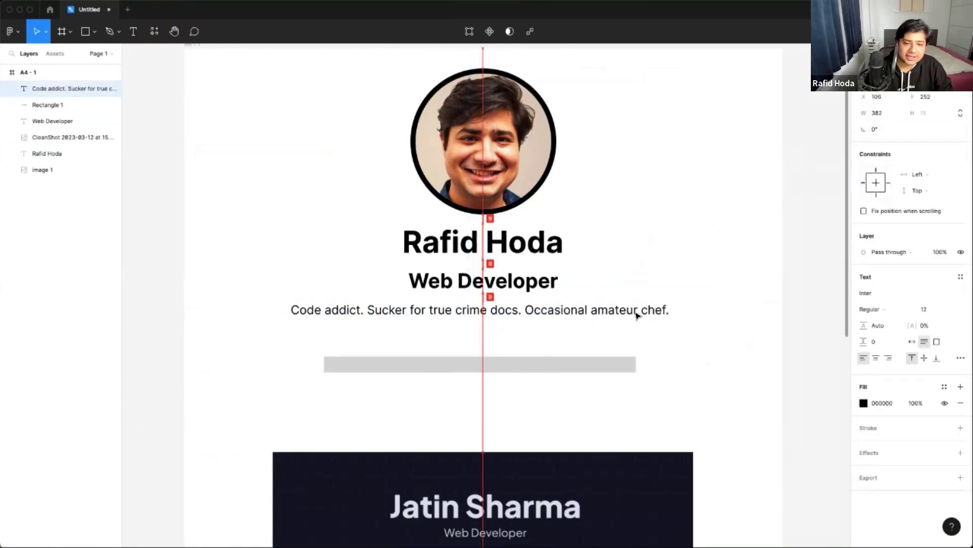
click(715, 336)
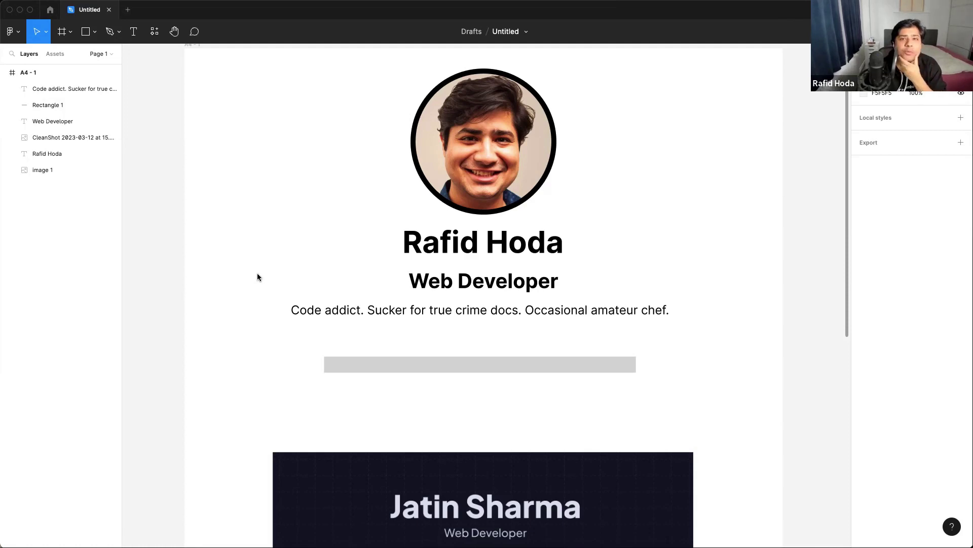
click(398, 313)
scroll(483, 233, up, 1)
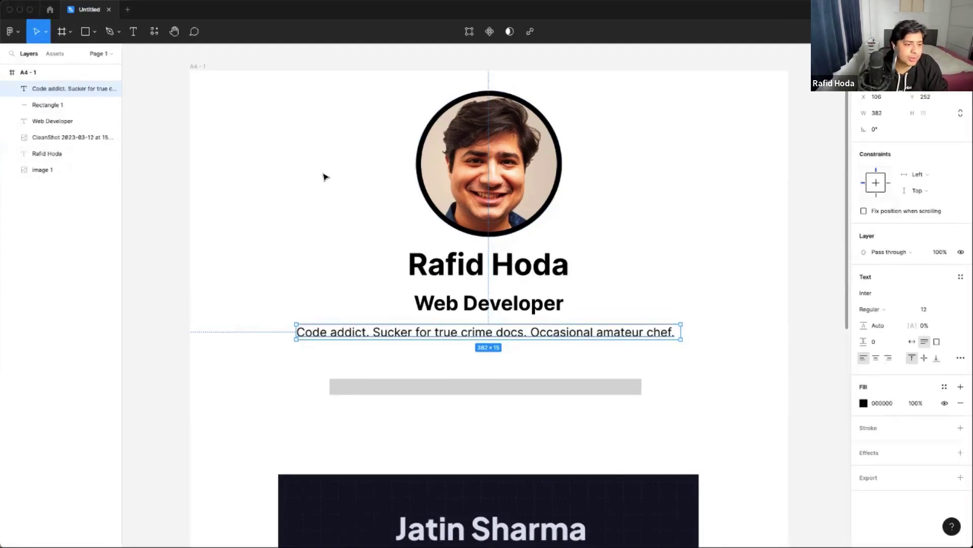
click(430, 350)
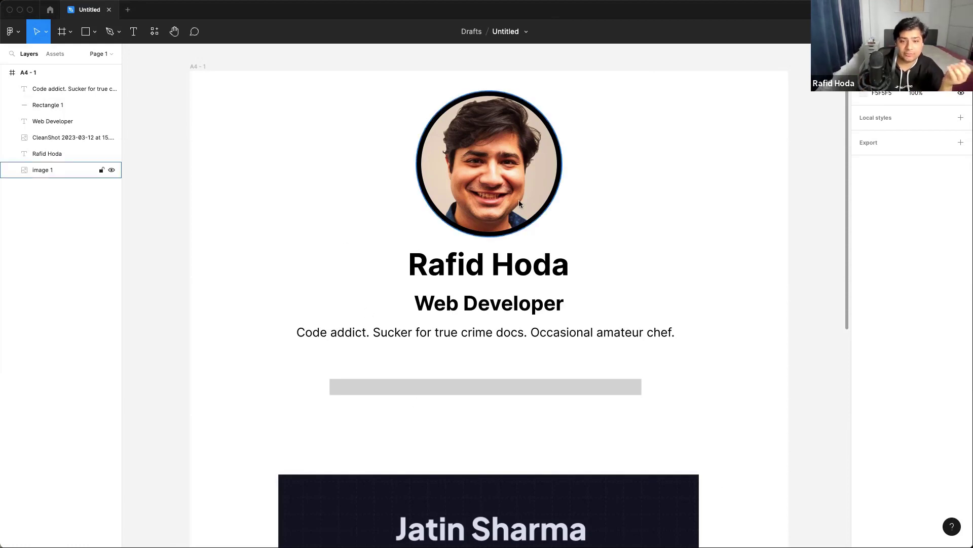
scroll(522, 384, down, 1)
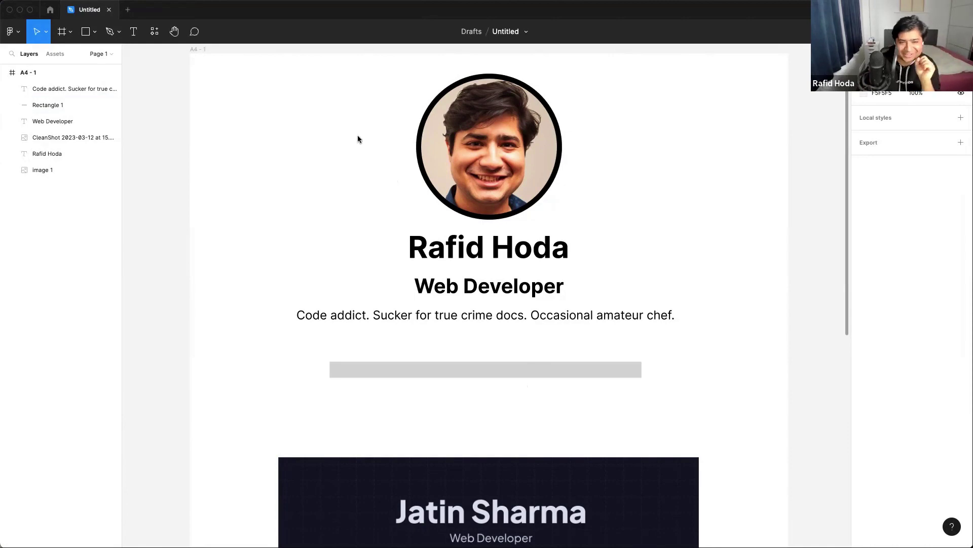
scroll(435, 200, down, 4)
scroll(434, 210, up, 5)
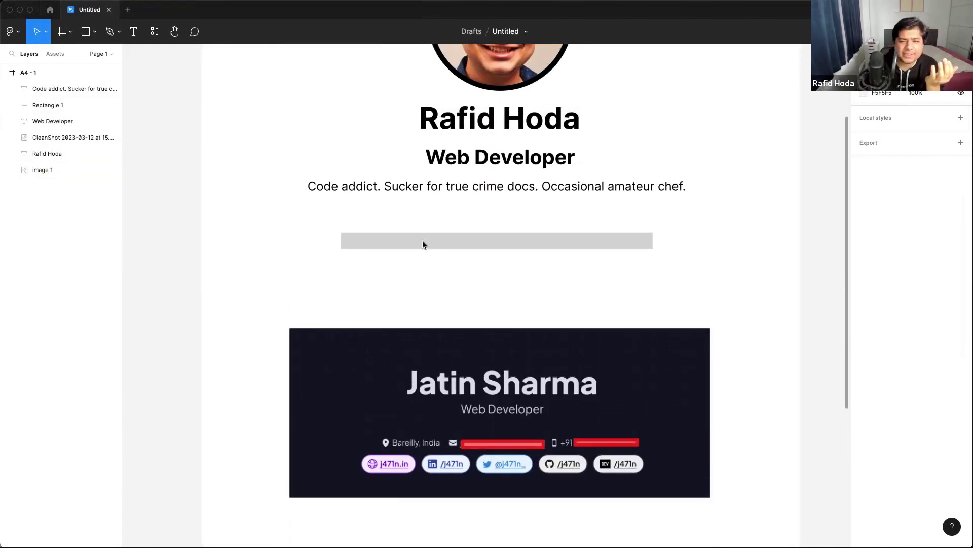
scroll(423, 244, up, 2)
scroll(422, 245, left, 1)
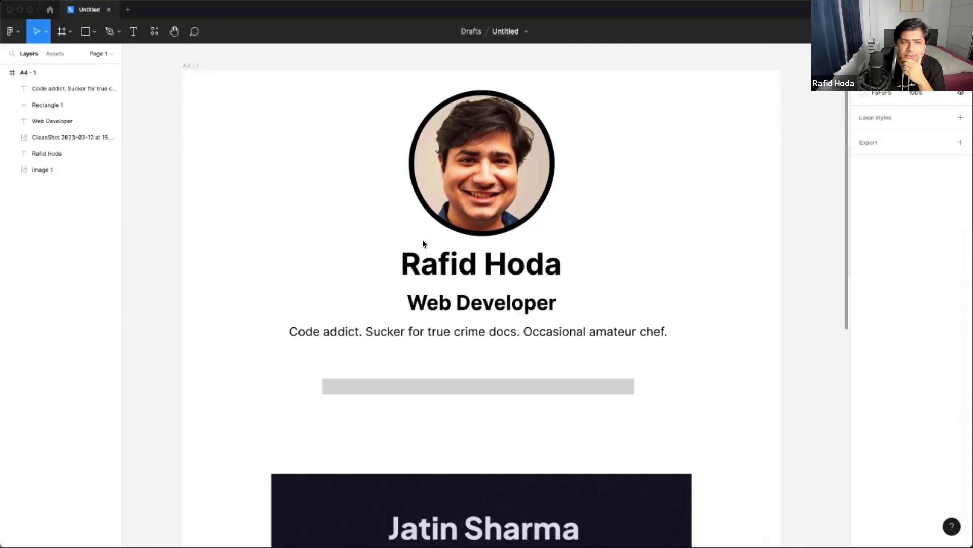